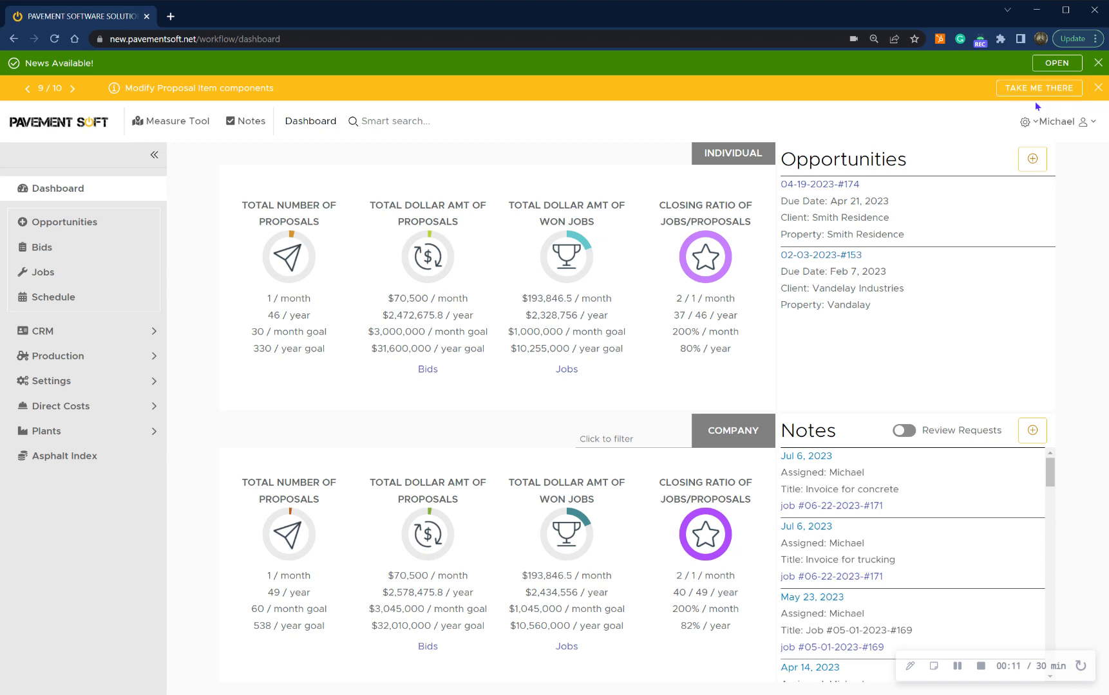
# Open the Proposal Items list in the settings and look through the existing items.
pyautogui.click(148, 383)
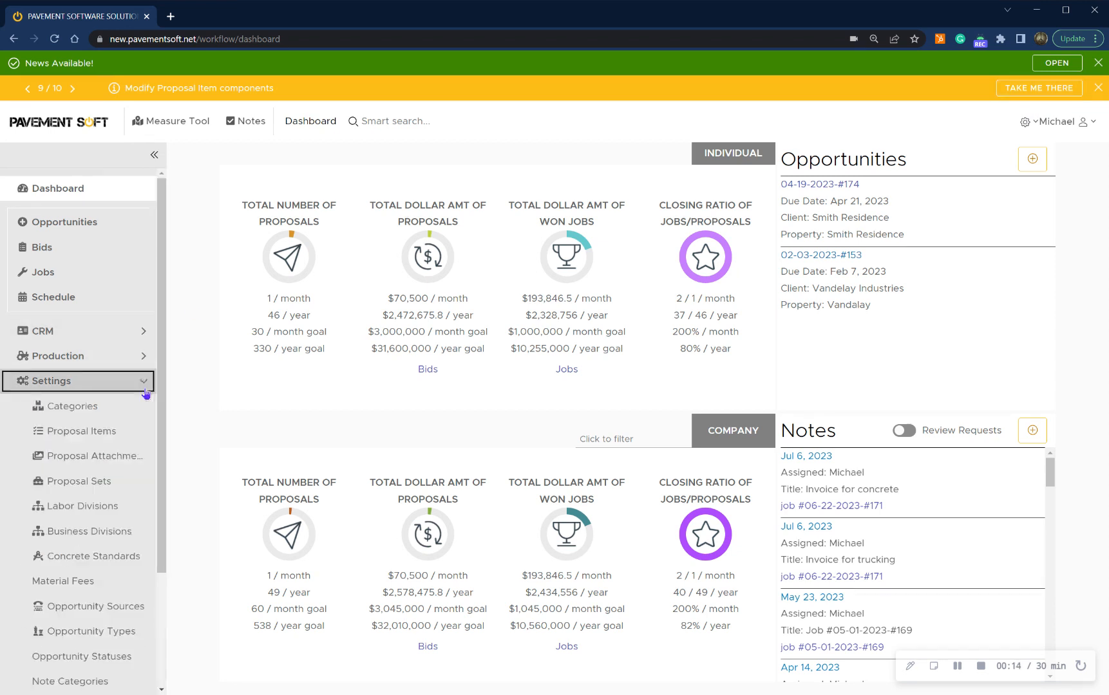
pyautogui.click(120, 439)
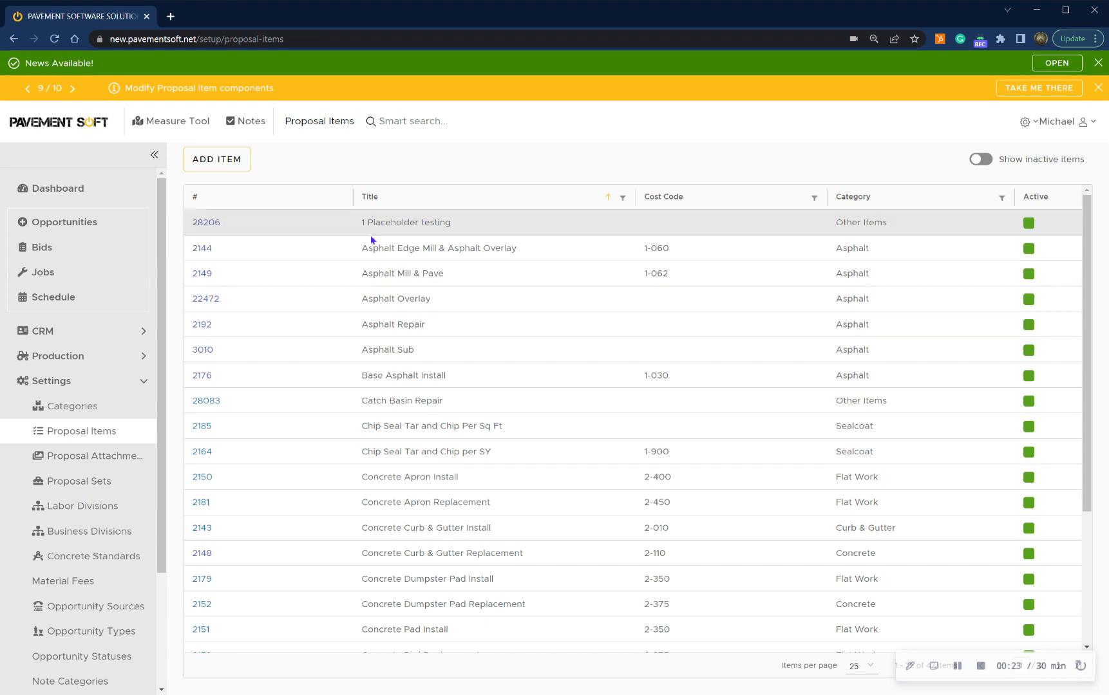
pyautogui.scroll(-3, 473, 366)
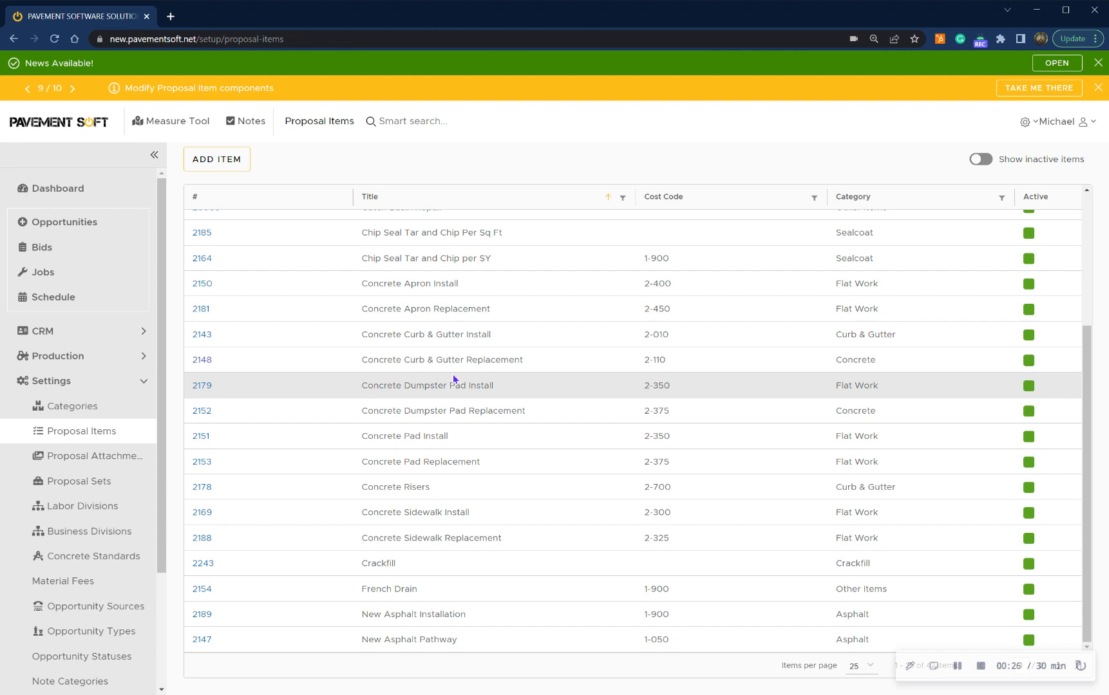
pyautogui.scroll(3, 444, 372)
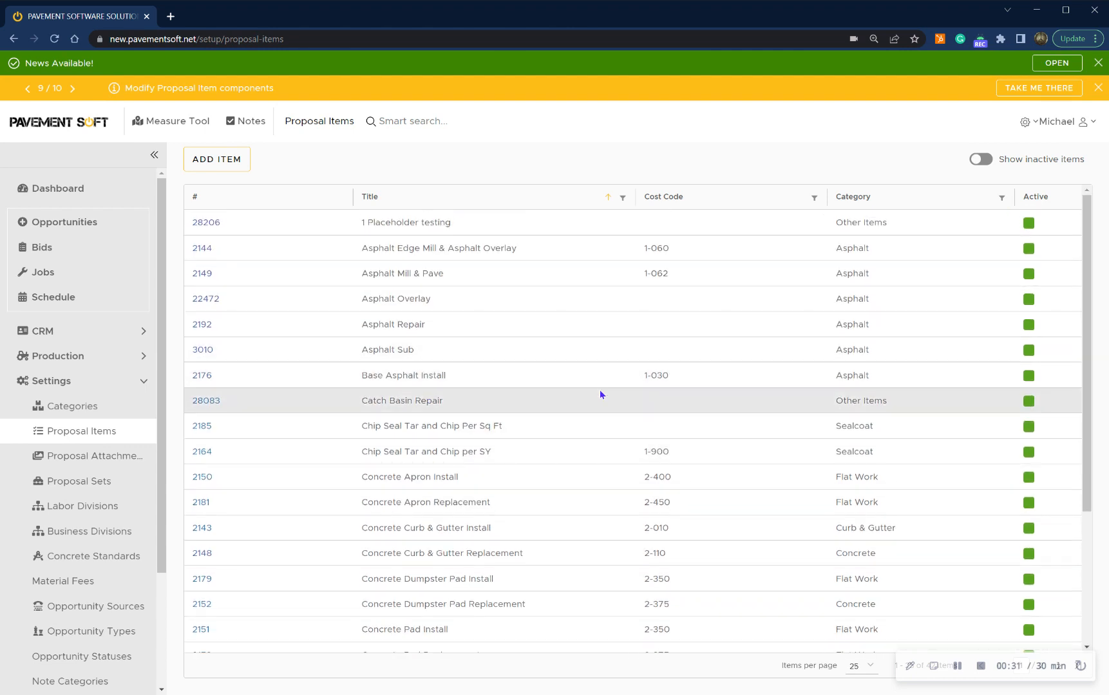
pyautogui.scroll(-2, 567, 398)
pyautogui.scroll(2, 554, 403)
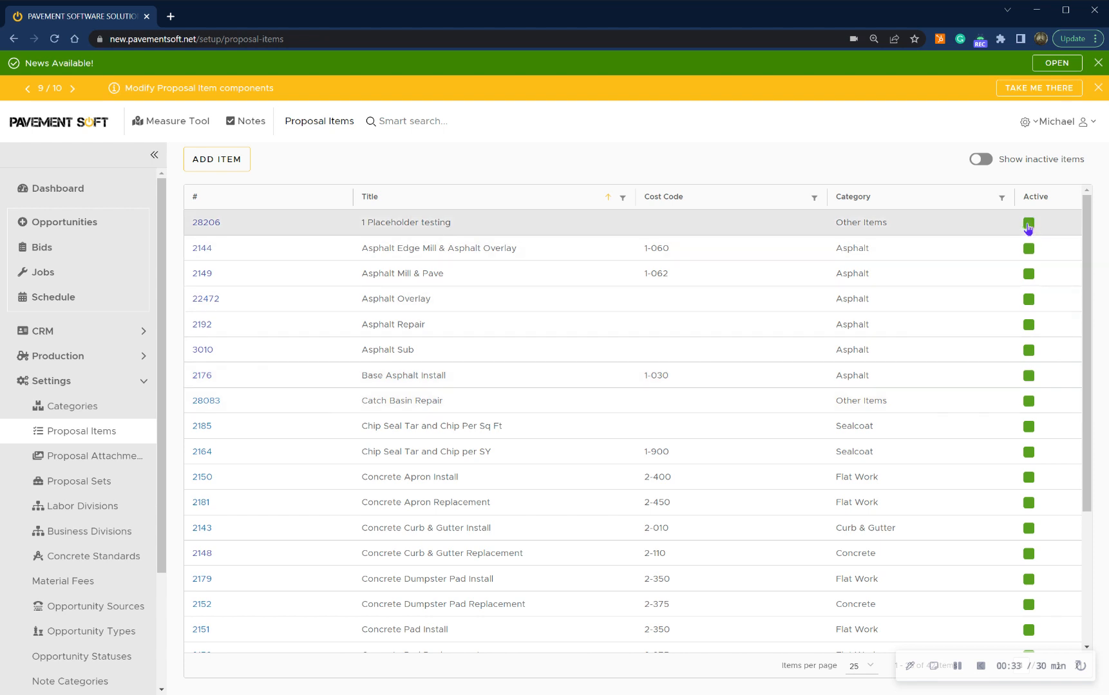
# Deactivate the "1 Placeholder testing" item, keep Asphalt Edge Mill & Asphalt Overlay and Asphalt Mill & Pave active, and save the list.
pyautogui.click(1028, 224)
pyautogui.click(1028, 250)
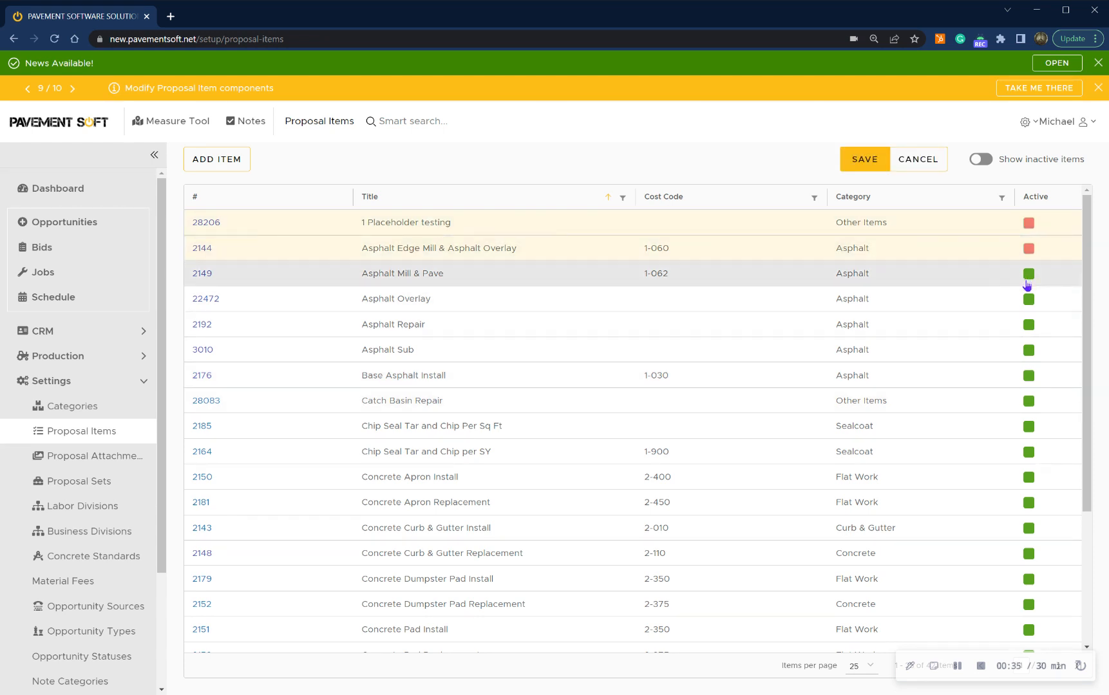
pyautogui.click(1028, 275)
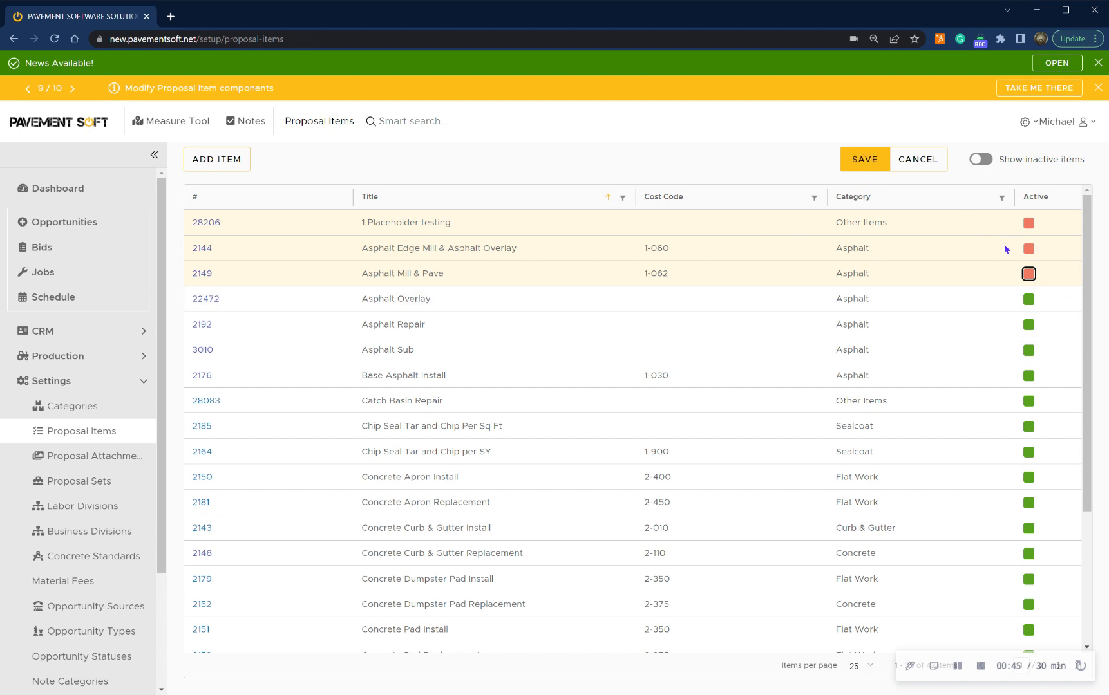
pyautogui.click(1028, 273)
pyautogui.click(1029, 249)
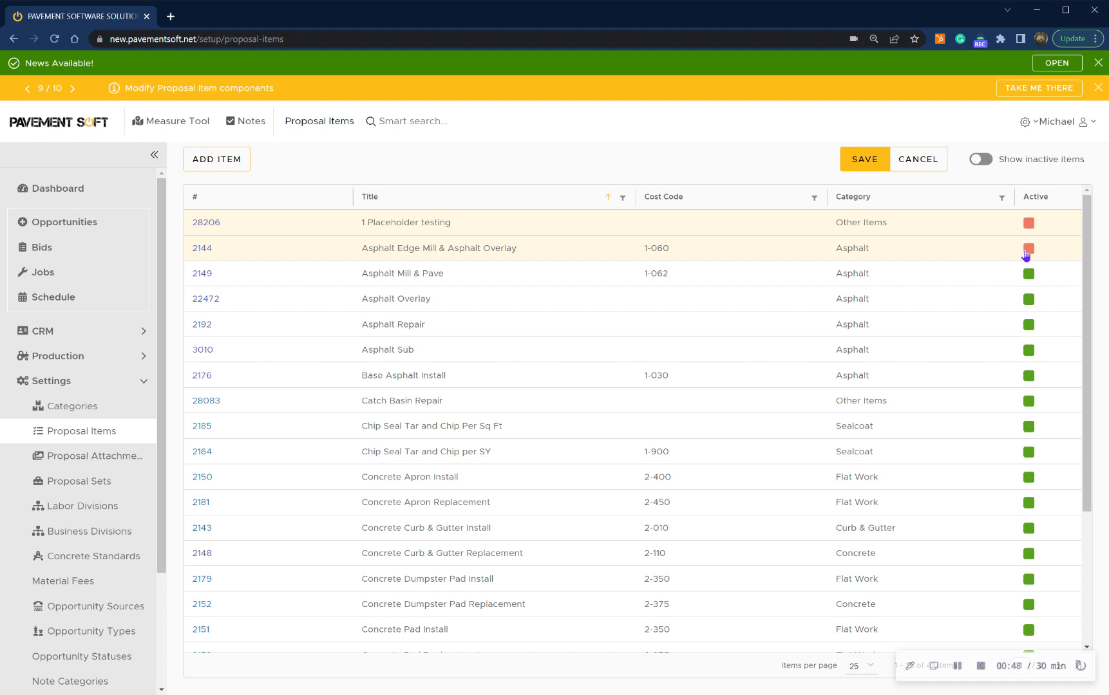
pyautogui.click(860, 164)
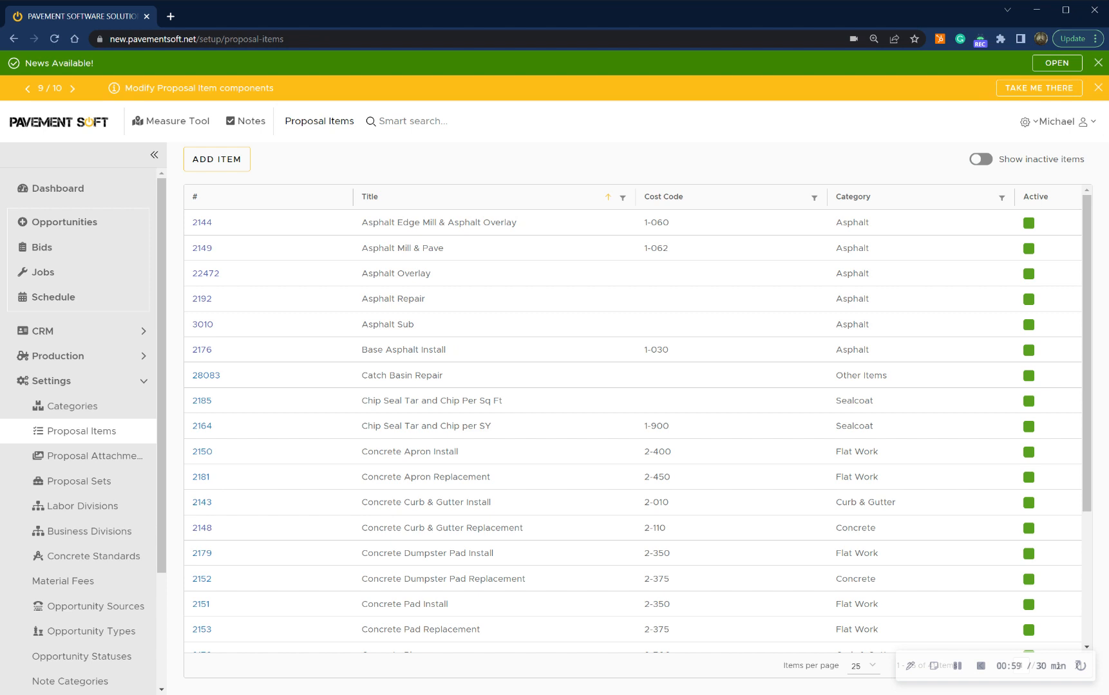
# Display the inactive items, reactivate "1 Placeholder testing", save, and hide the inactive items again.
pyautogui.click(983, 160)
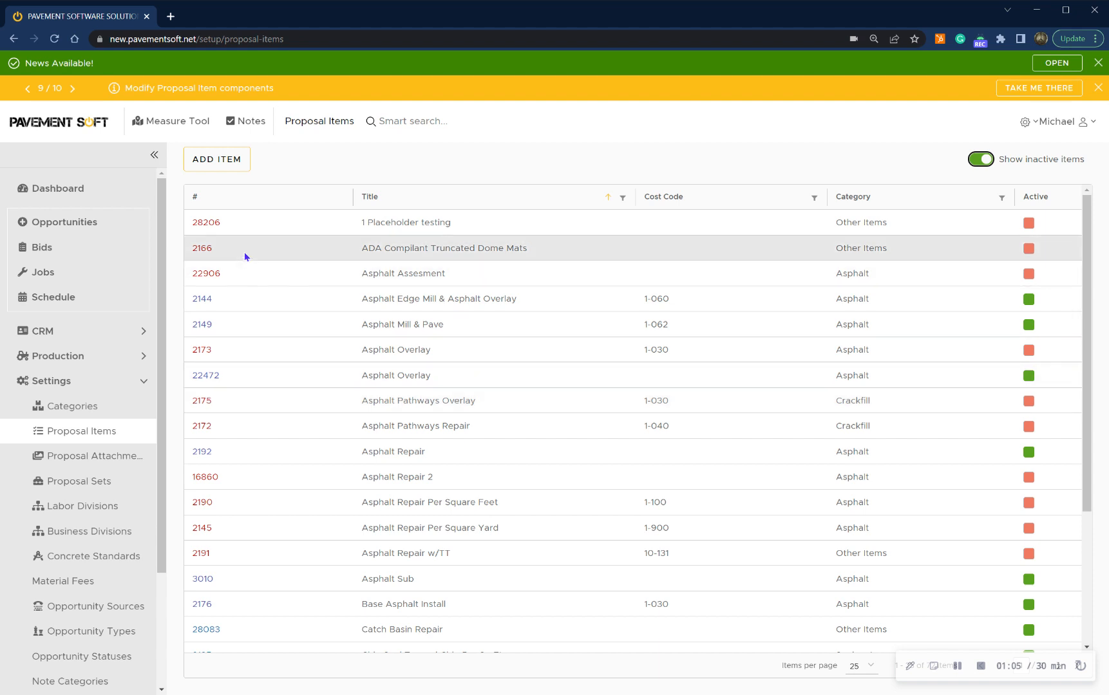
pyautogui.click(1028, 223)
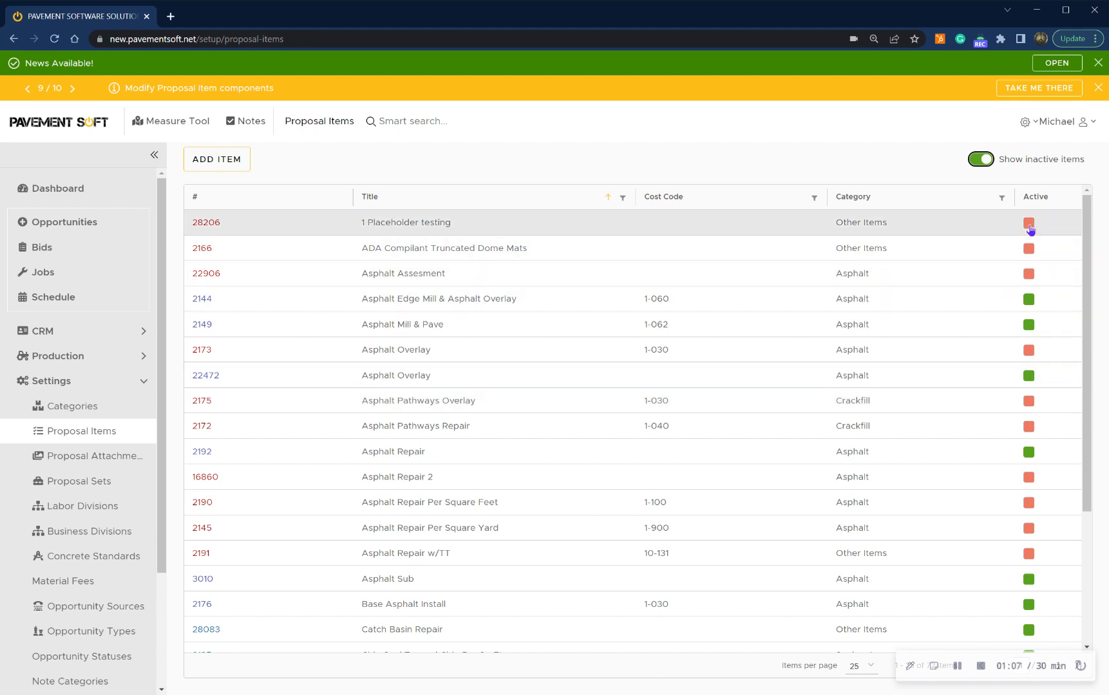
pyautogui.click(875, 161)
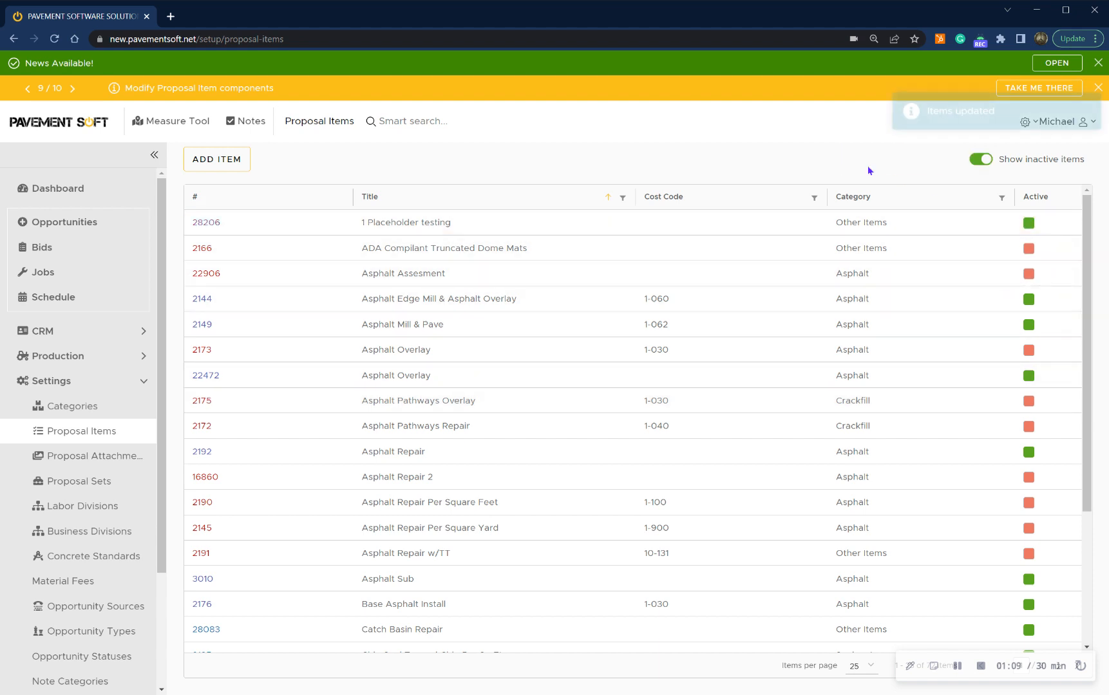
pyautogui.click(981, 159)
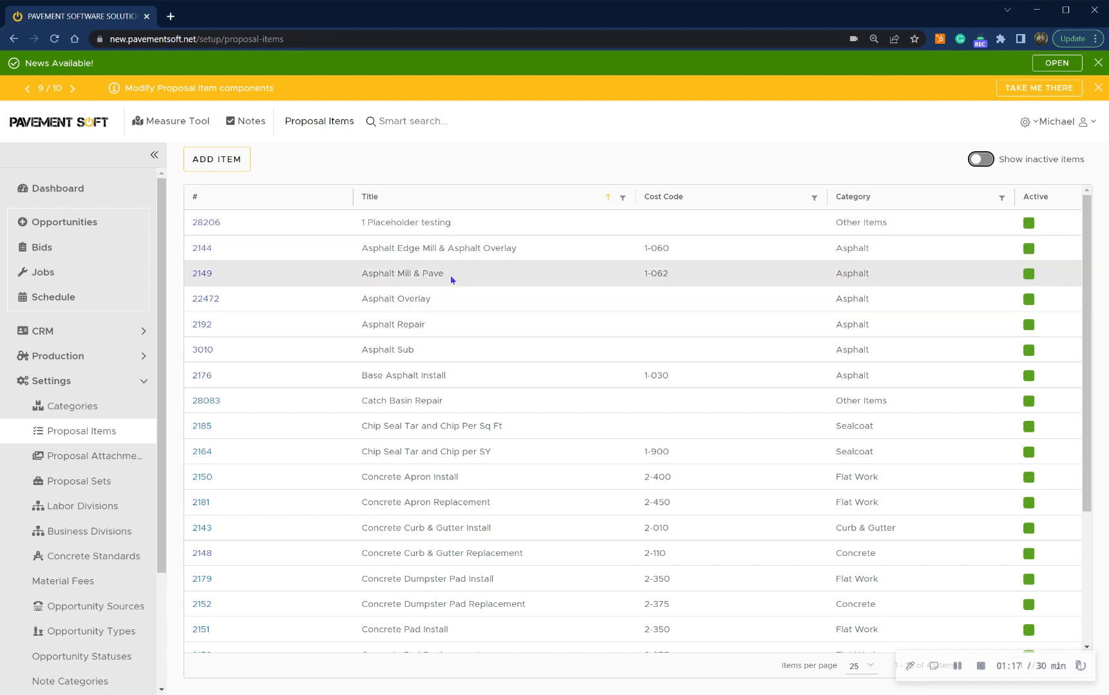
# Open the Asphalt Edge Mill & Asphalt Overlay proposal item for editing and look over its form.
pyautogui.click(201, 251)
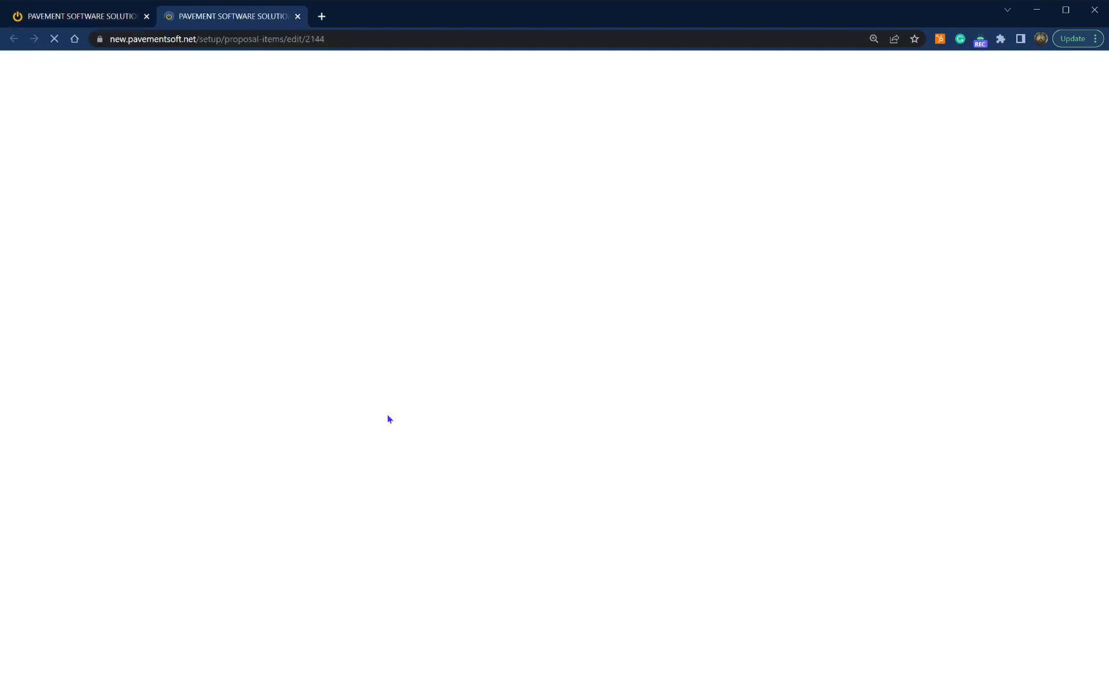
pyautogui.scroll(-3, 255, 358)
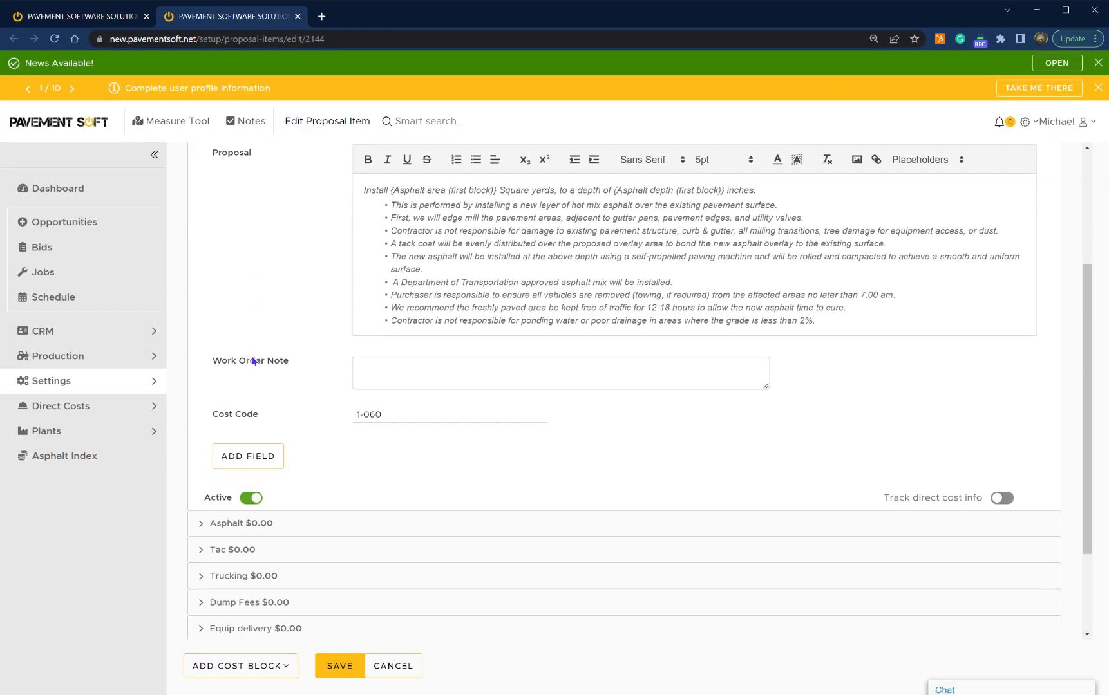
pyautogui.scroll(-2, 253, 358)
pyautogui.scroll(6, 255, 356)
pyautogui.scroll(-2, 285, 362)
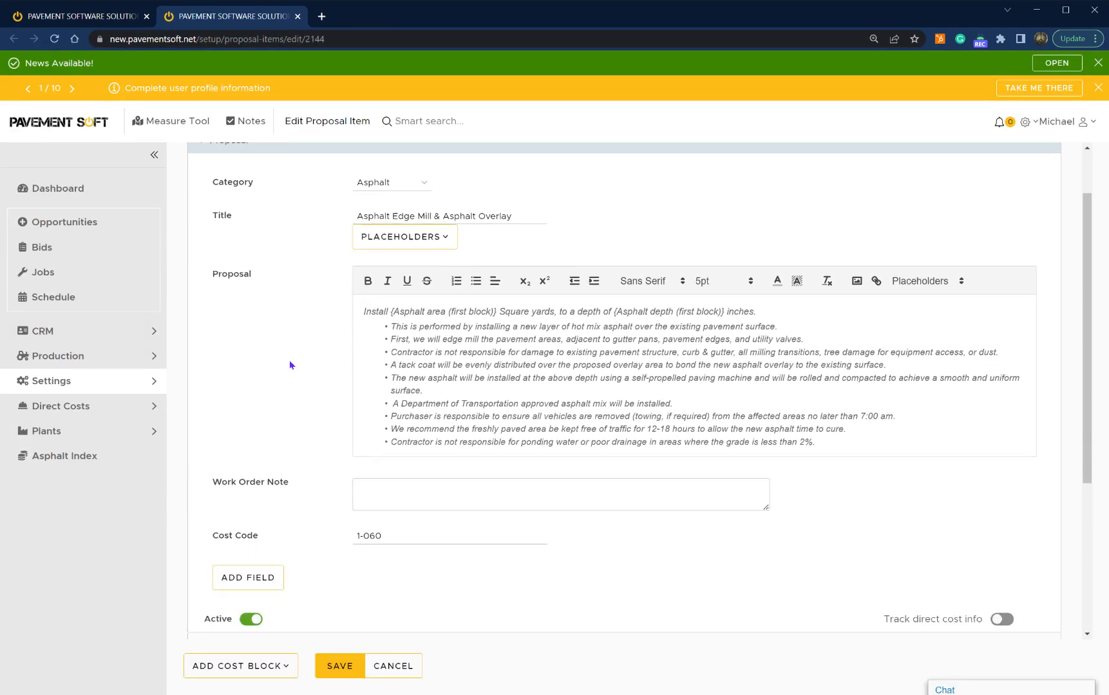
pyautogui.scroll(1, 289, 365)
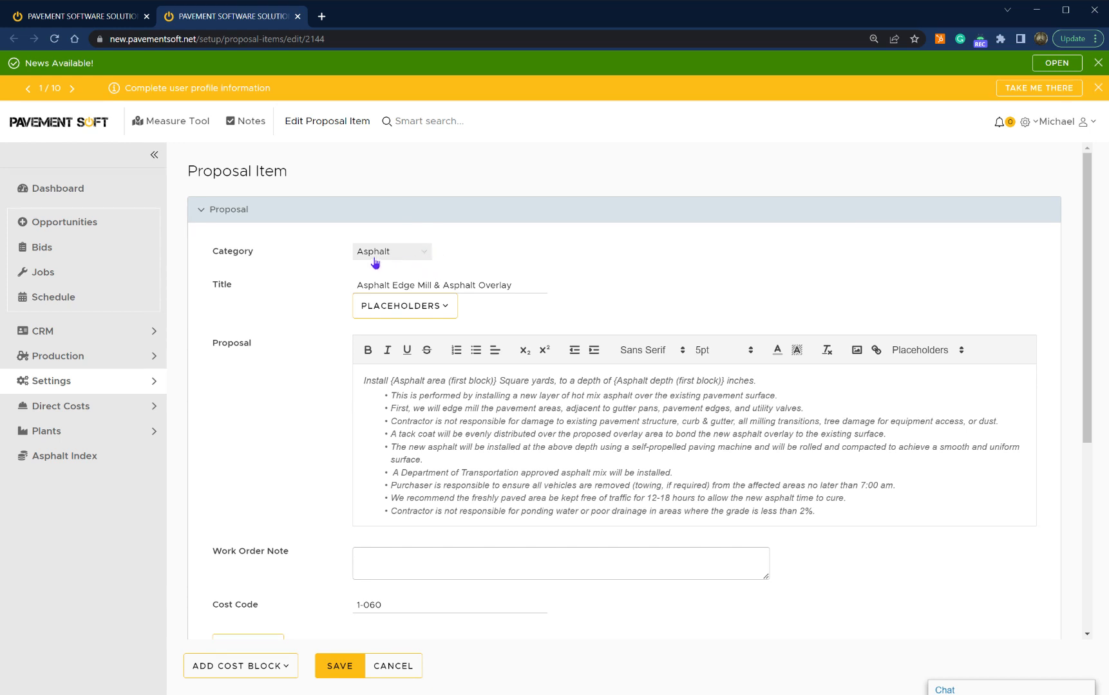
# Examine the proposal item's category, its title and the placeholders available for the title.
pyautogui.moveTo(216, 249); pyautogui.dragTo(265, 258)
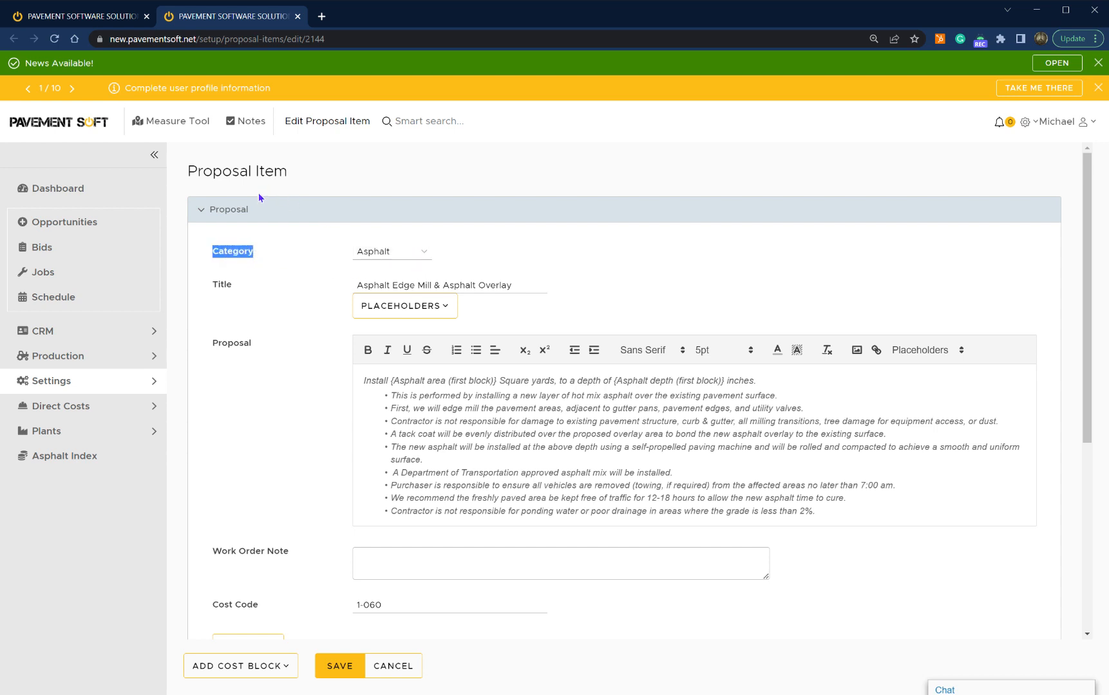
pyautogui.click(492, 252)
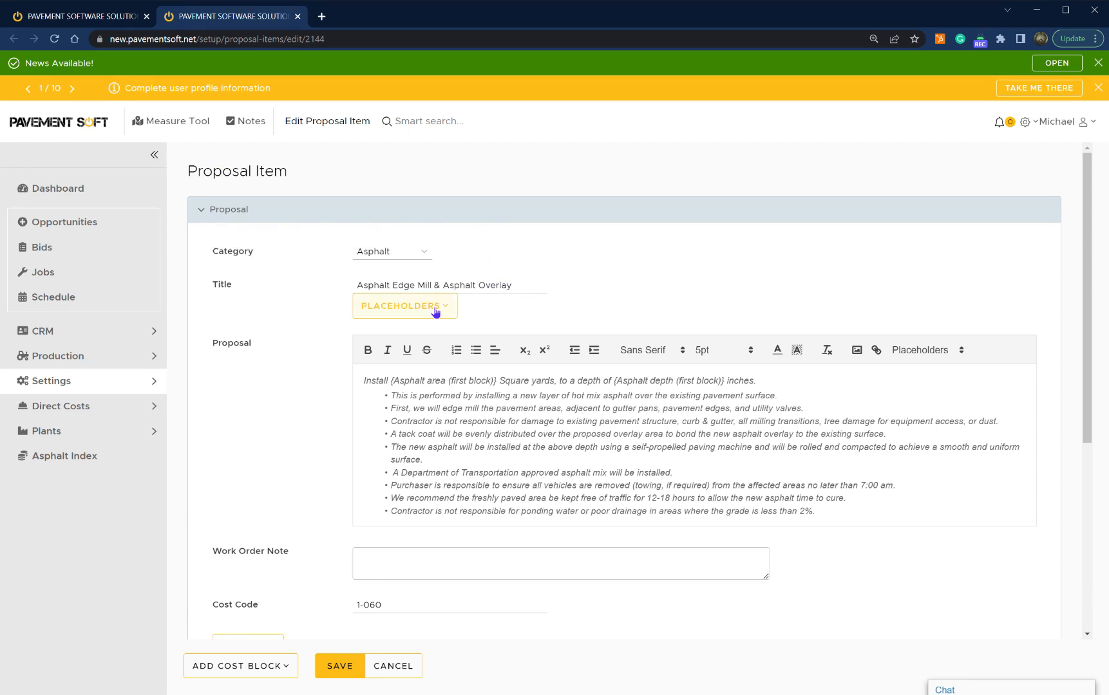
pyautogui.moveTo(362, 285); pyautogui.dragTo(526, 282)
pyautogui.click(574, 263)
pyautogui.click(412, 307)
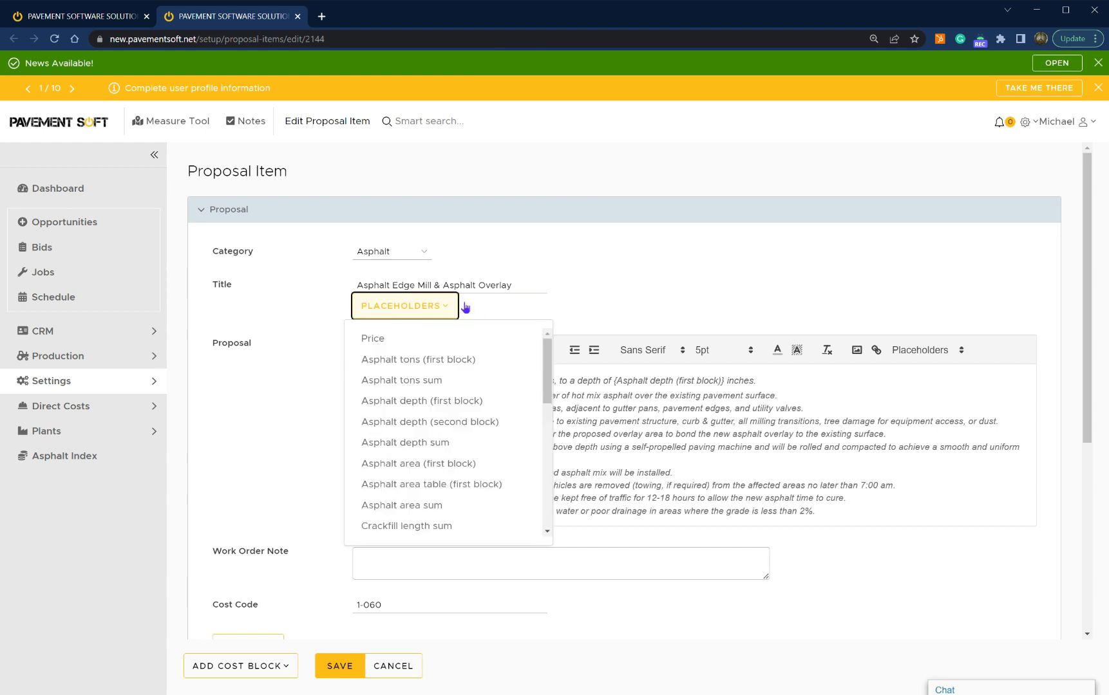
pyautogui.click(622, 289)
# Examine the item's proposal text, including its asphalt area and asphalt depth placeholders.
pyautogui.scroll(-3, 269, 342)
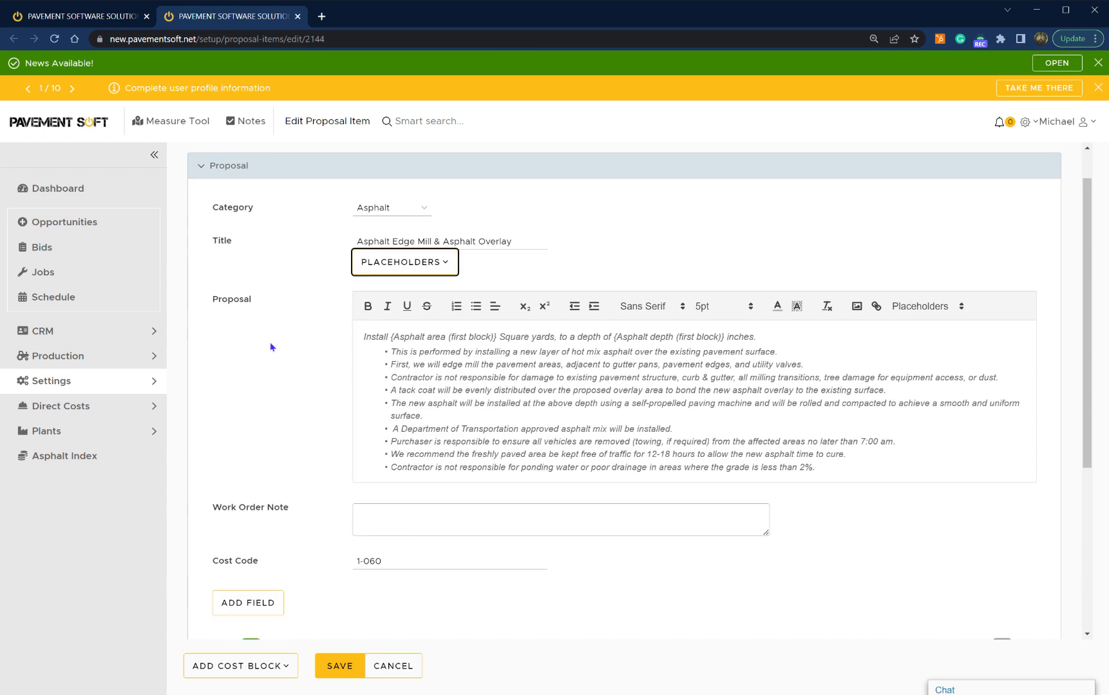
pyautogui.scroll(1, 269, 348)
pyautogui.moveTo(362, 296); pyautogui.dragTo(816, 428)
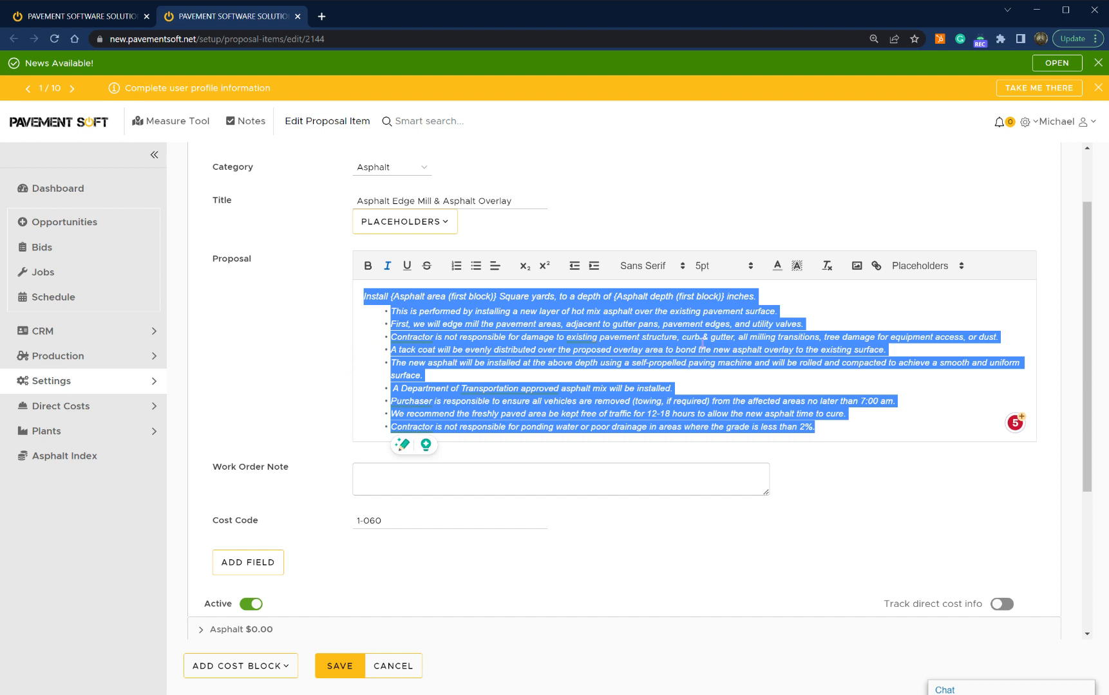
pyautogui.click(835, 306)
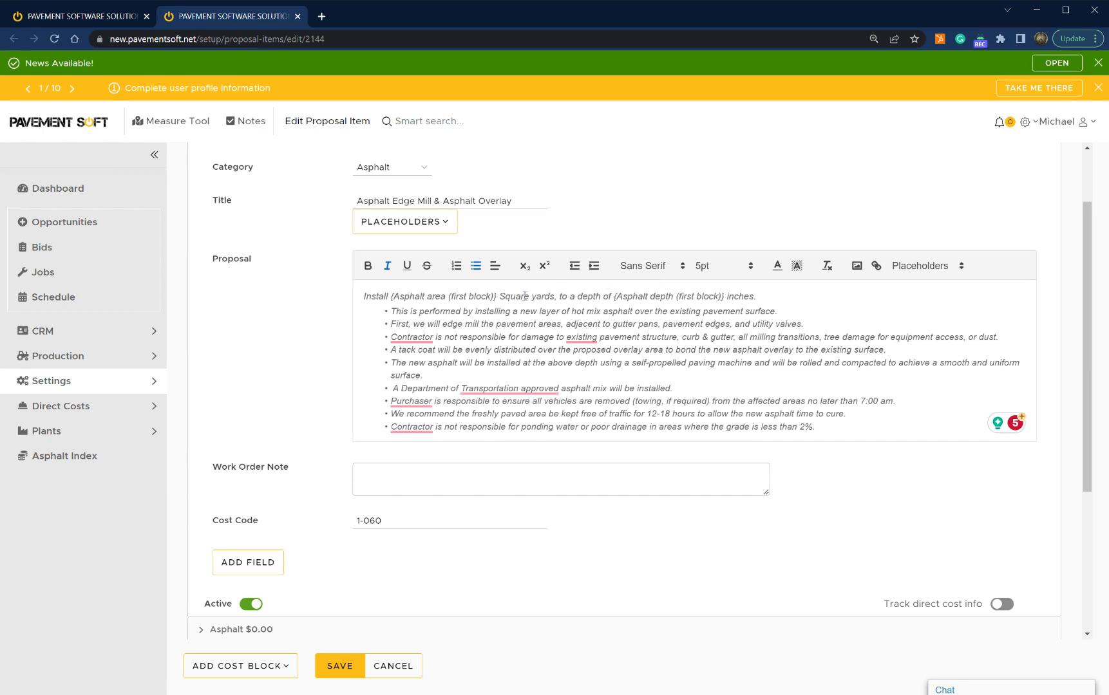
pyautogui.doubleClick(444, 294)
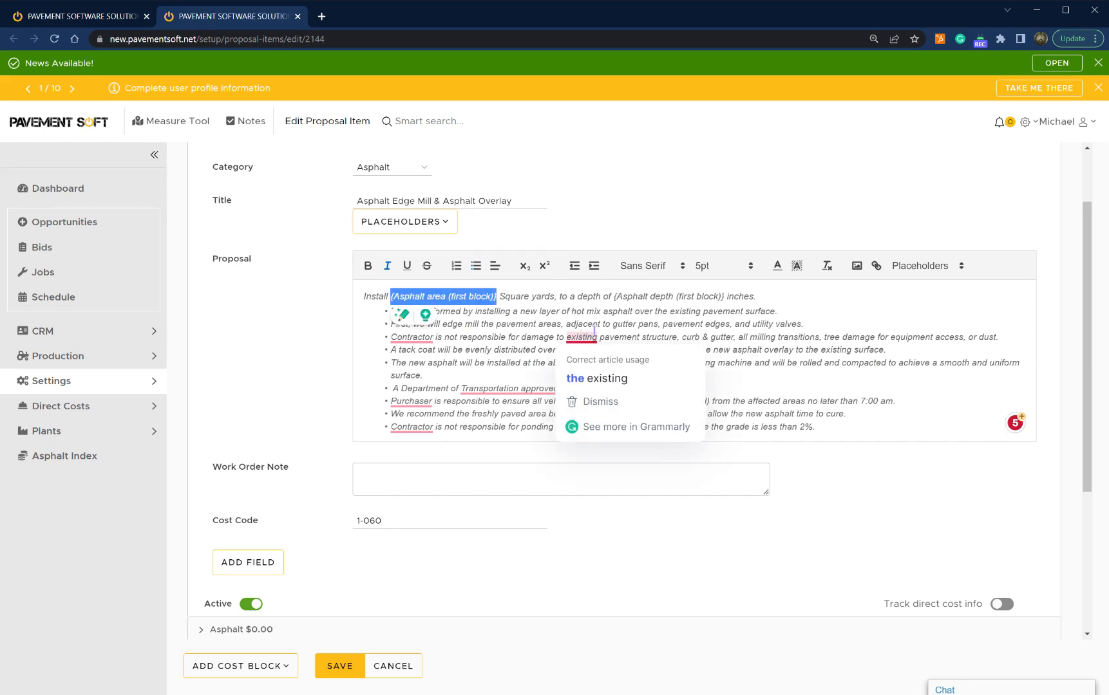
pyautogui.doubleClick(670, 296)
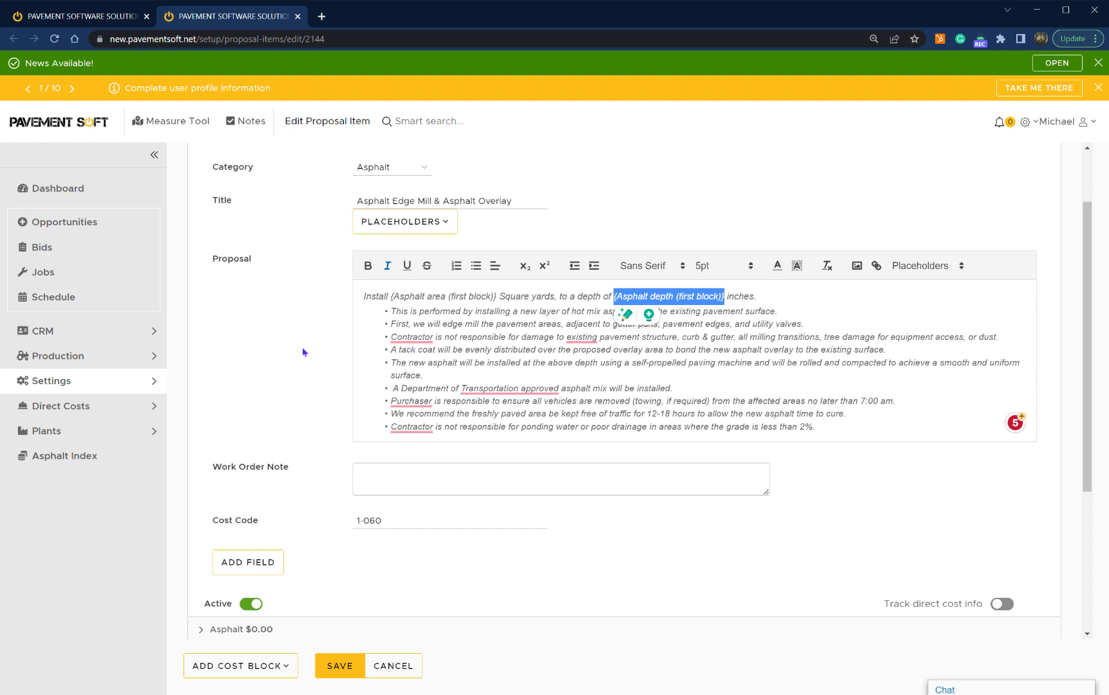
# Review the item's cost blocks, briefly expanding Asphalt and Tac, and check which cost block types can be added.
pyautogui.scroll(-4, 303, 346)
pyautogui.scroll(1, 389, 252)
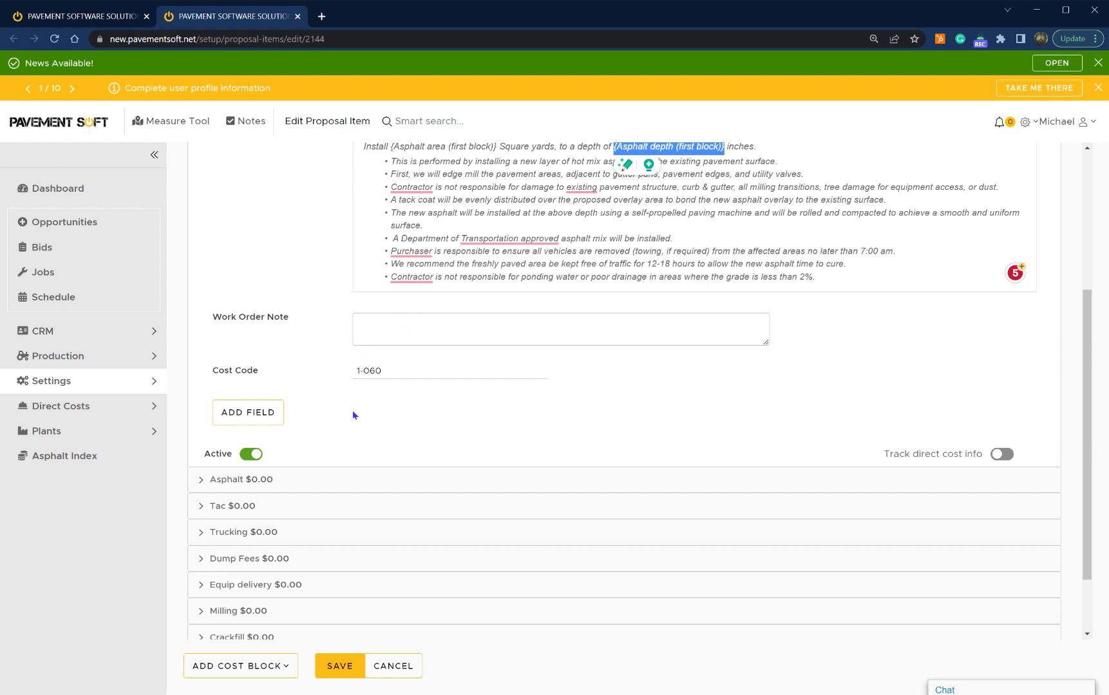
pyautogui.scroll(-2, 328, 489)
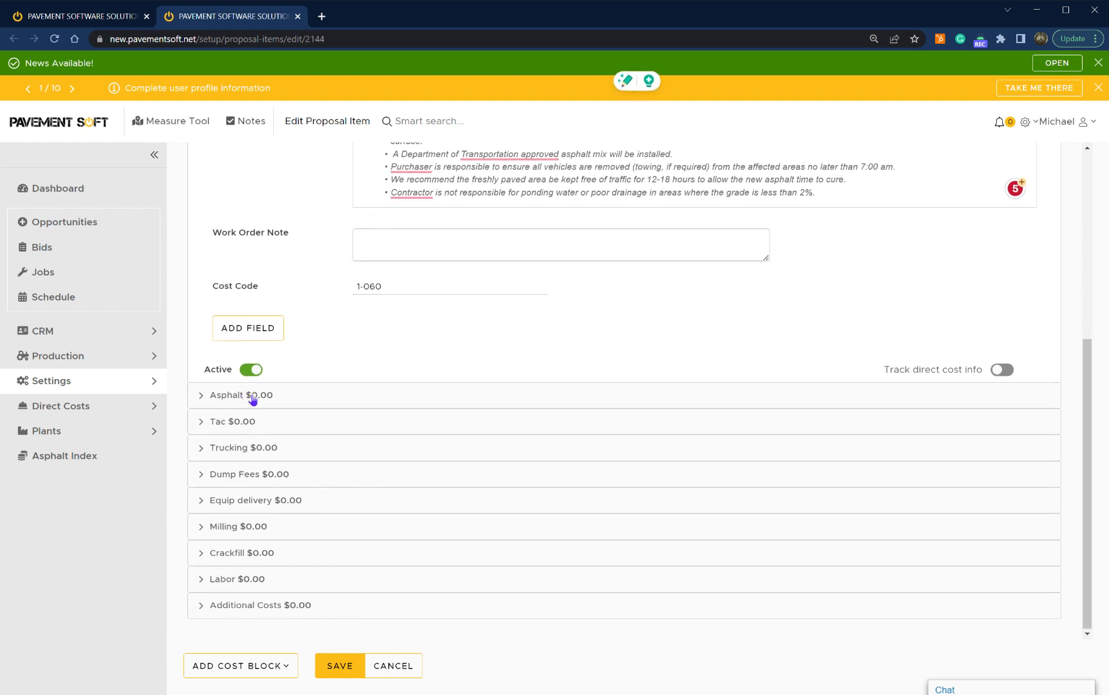
pyautogui.click(254, 399)
pyautogui.scroll(-3, 277, 403)
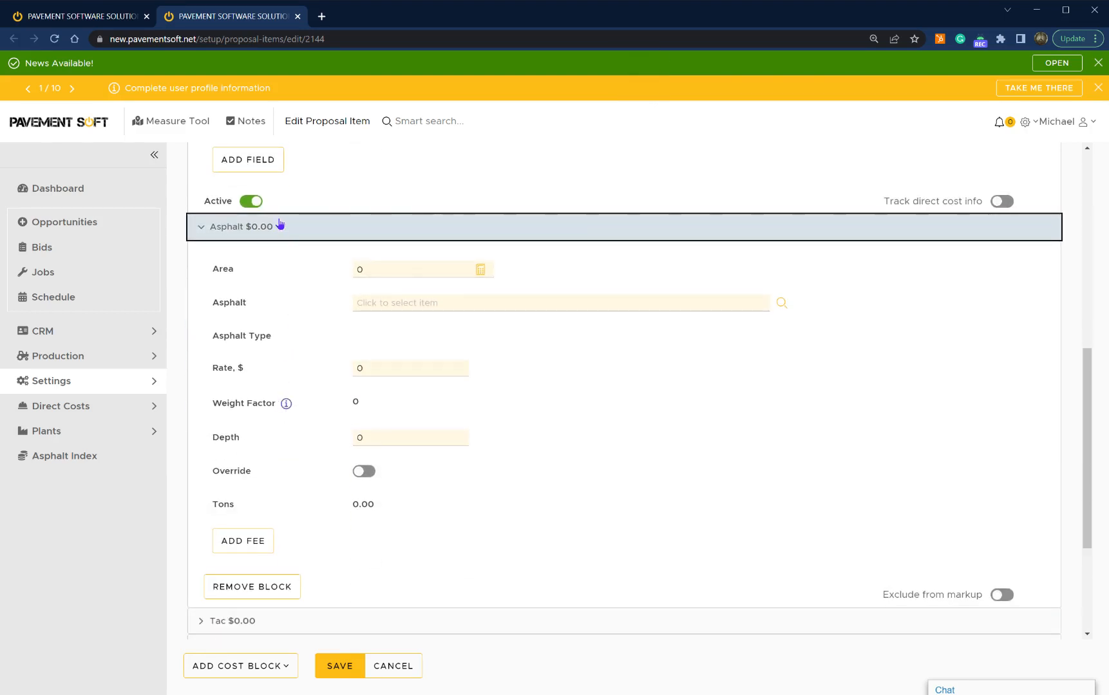
pyautogui.click(270, 227)
pyautogui.click(277, 429)
pyautogui.click(276, 429)
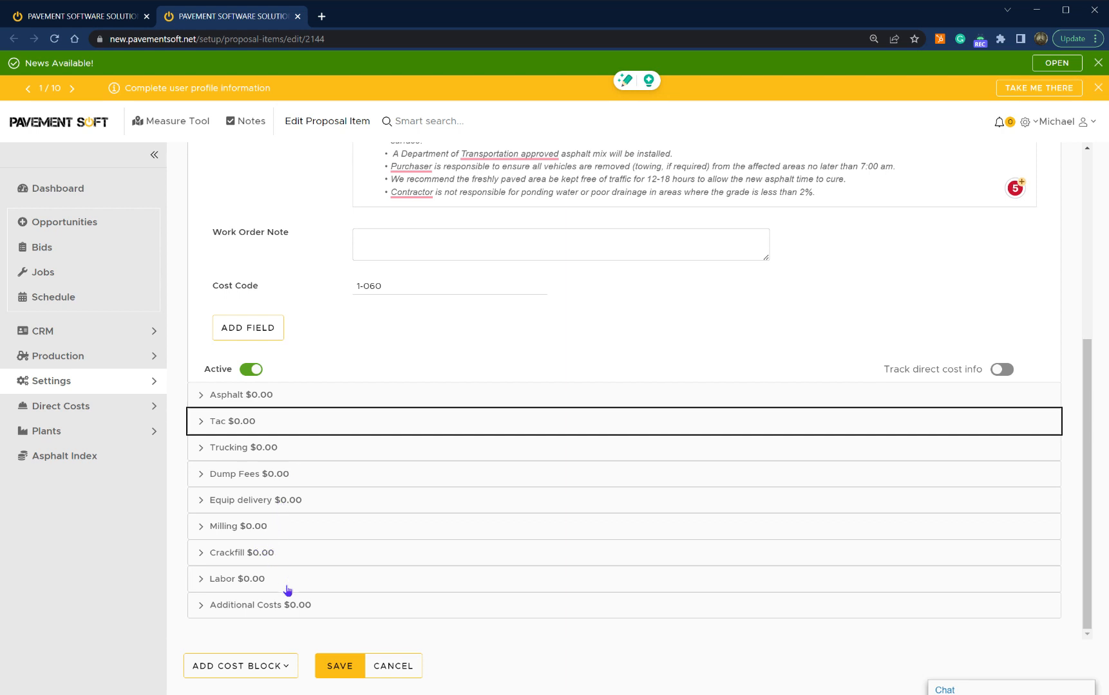
pyautogui.click(281, 666)
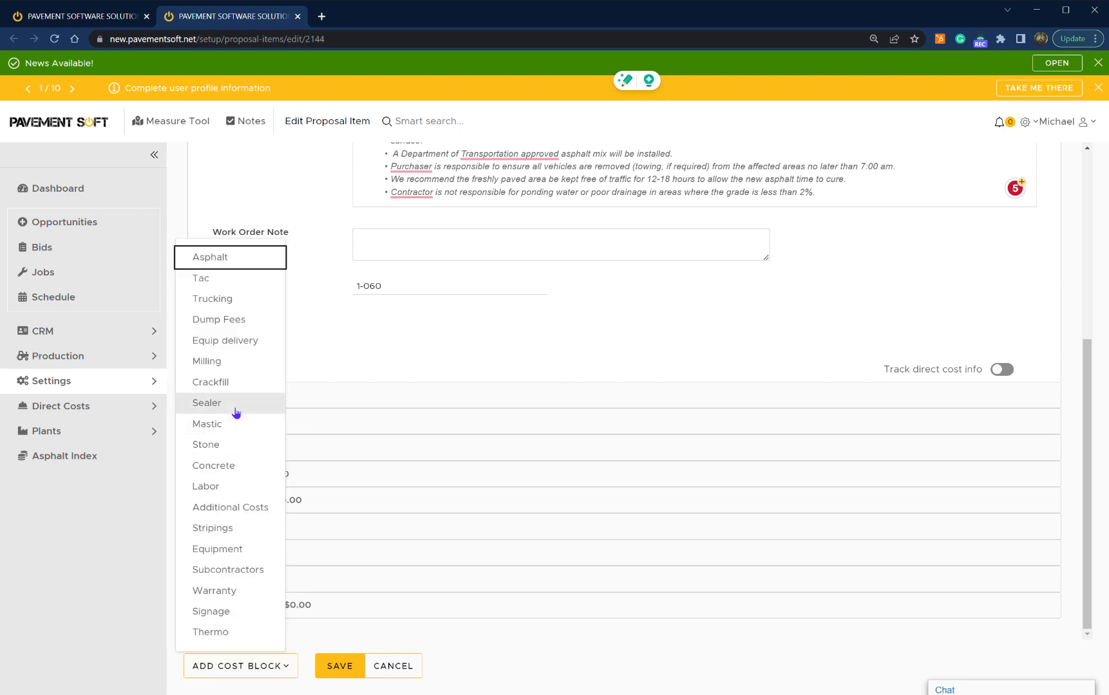
pyautogui.click(314, 285)
# Examine the Asphalt cost block's fields alongside the proposal text, and collapse the block.
pyautogui.click(271, 402)
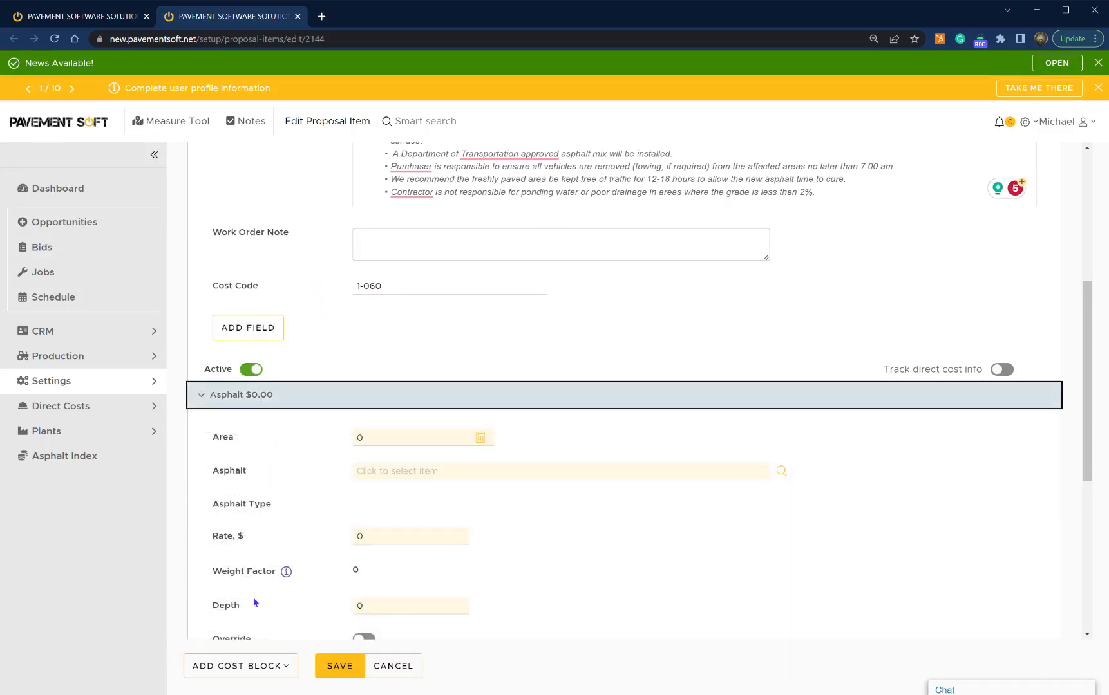
pyautogui.scroll(-3, 271, 589)
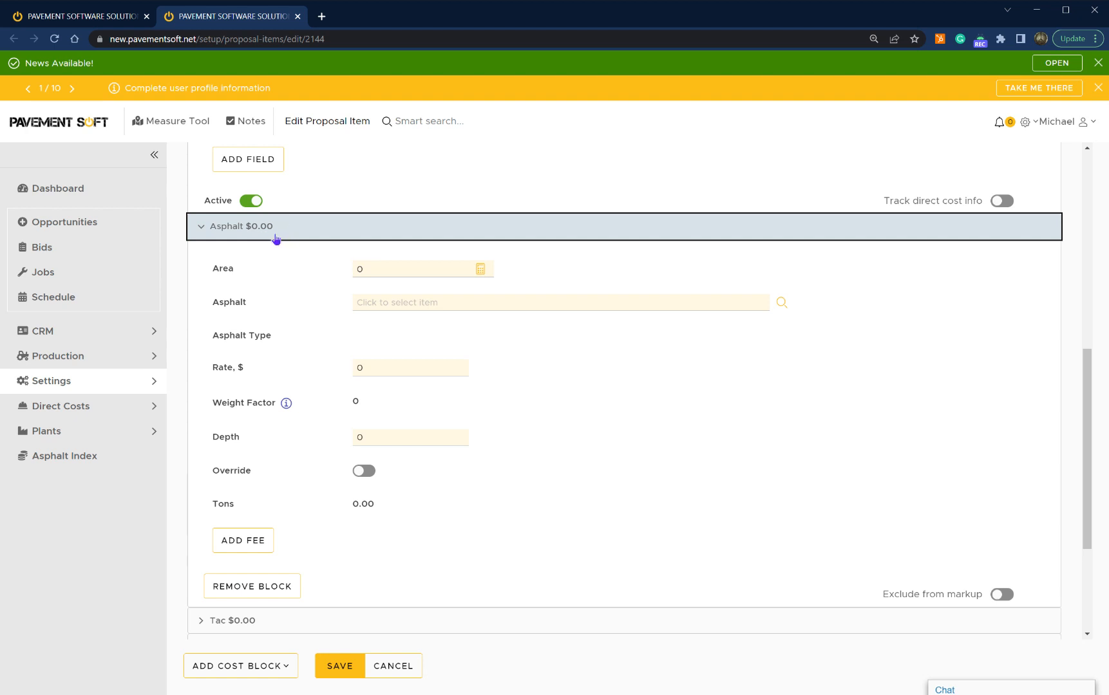
pyautogui.scroll(6, 275, 316)
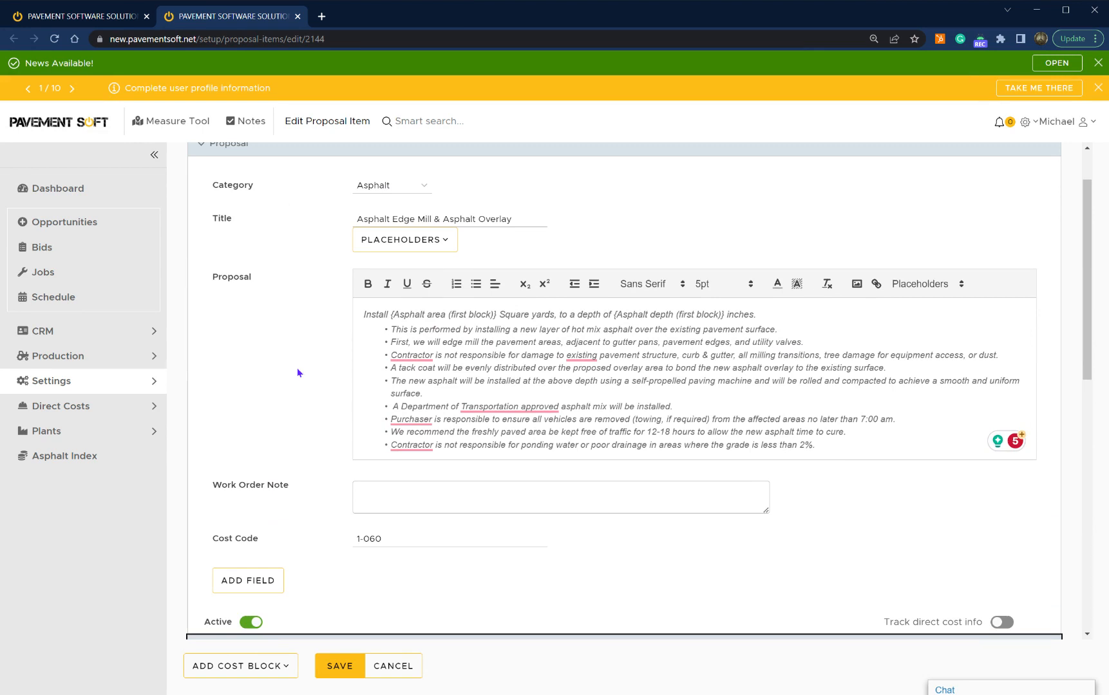
pyautogui.scroll(-7, 298, 370)
pyautogui.scroll(2, 299, 372)
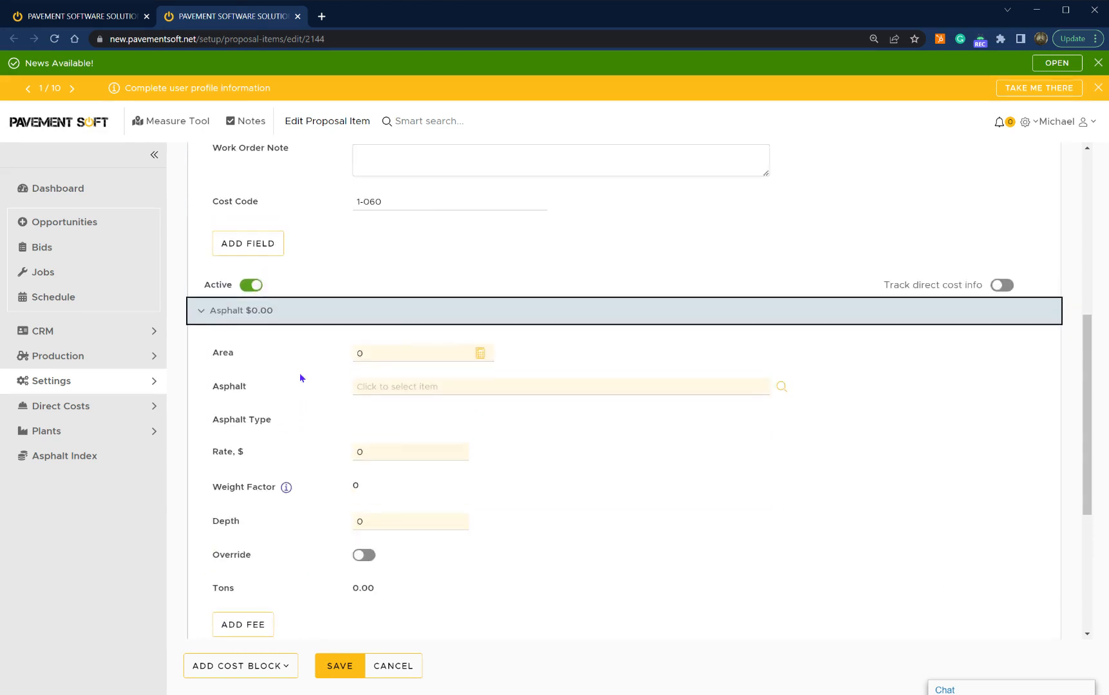
pyautogui.click(228, 311)
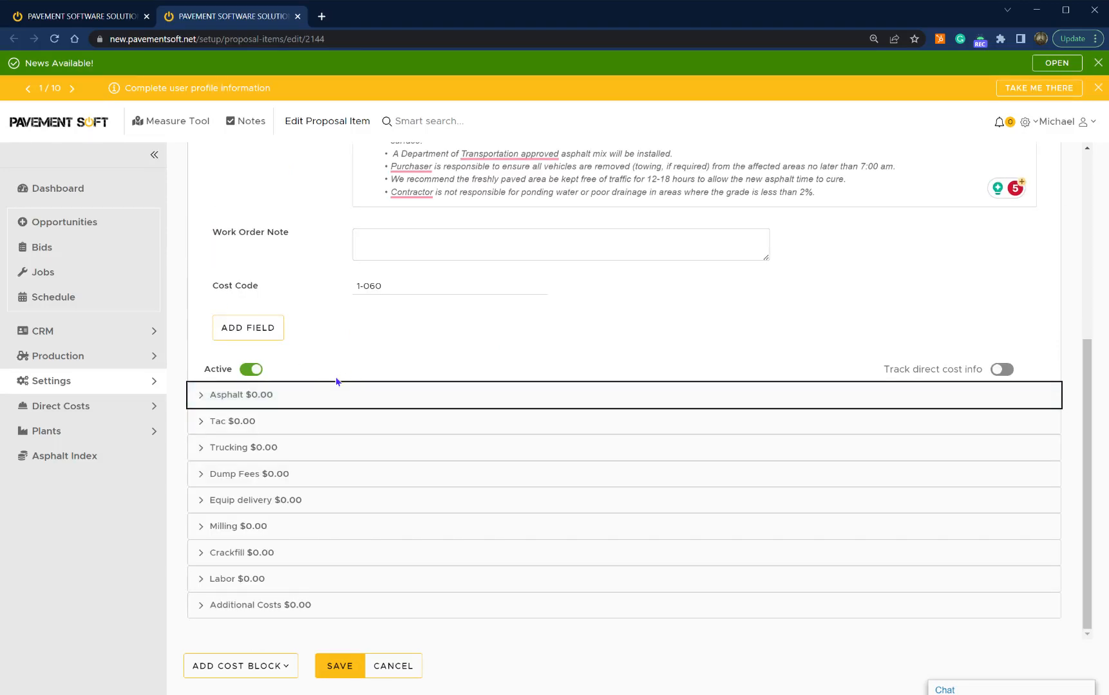
# Review the item's proposal text and its cost blocks down to Additional Costs, and cancel editing the item.
pyautogui.scroll(5, 332, 375)
pyautogui.scroll(-1, 321, 369)
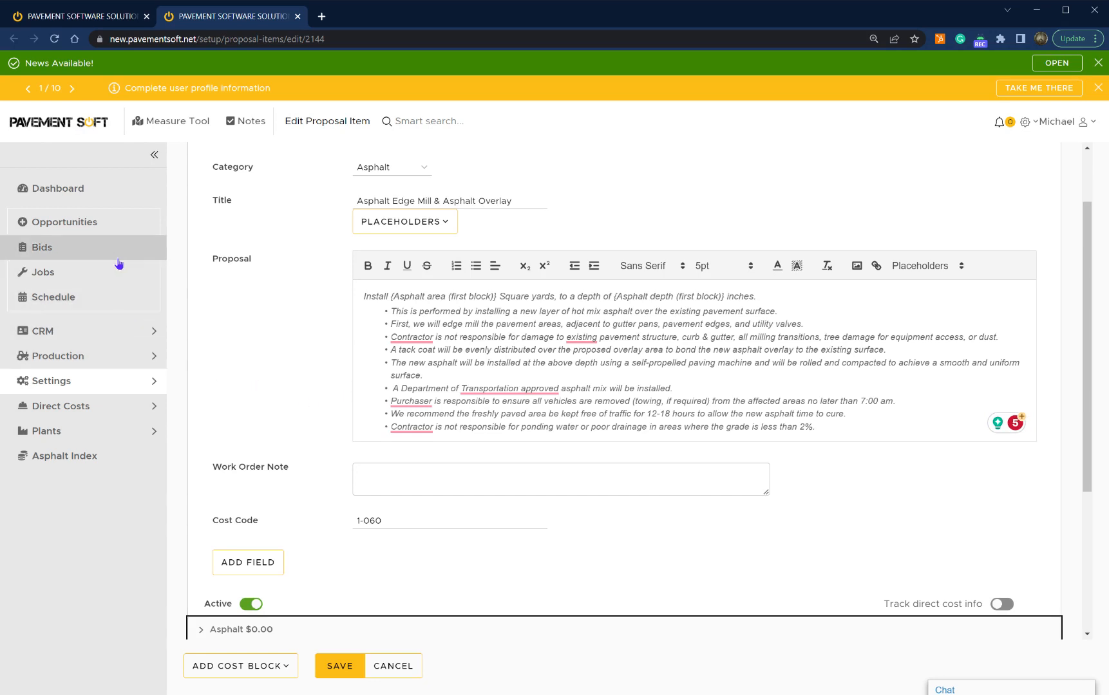
pyautogui.scroll(-3, 313, 392)
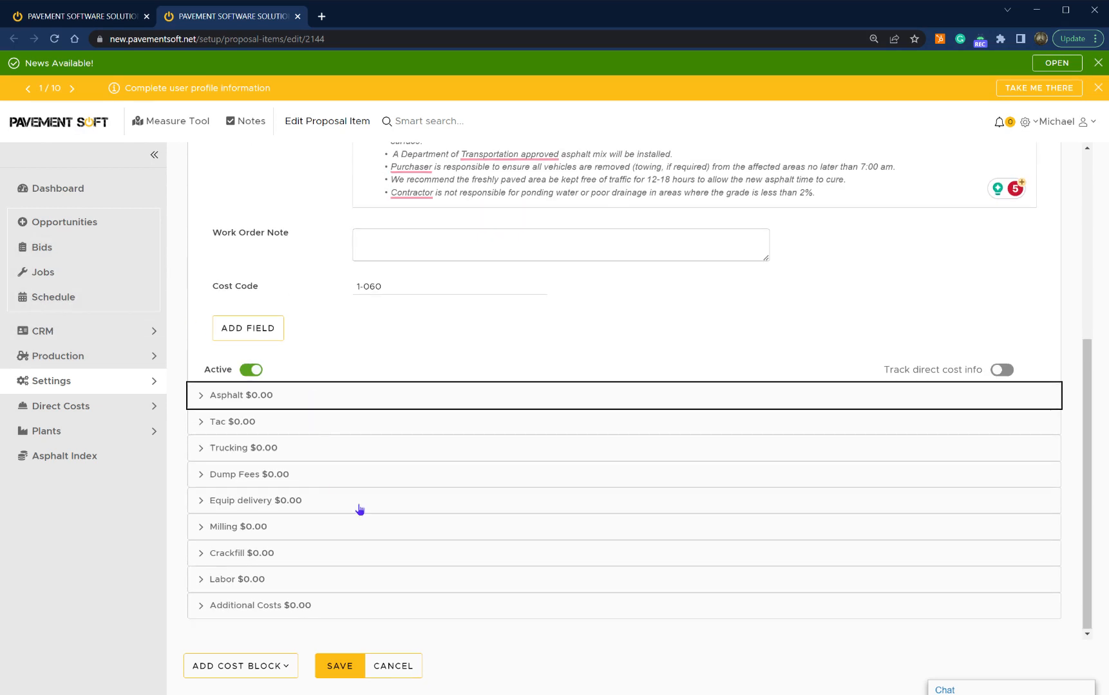
pyautogui.click(203, 607)
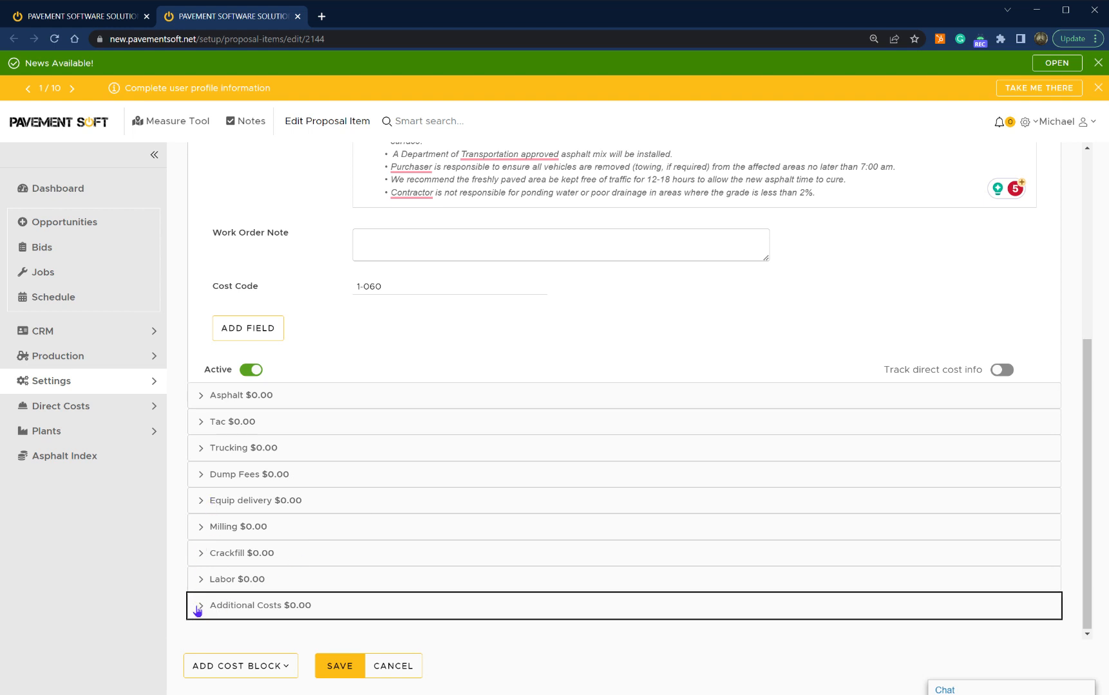
pyautogui.moveTo(238, 612)
pyautogui.mouseDown()
pyautogui.moveTo(223, 390)
pyautogui.moveTo(238, 619)
pyautogui.mouseUp()
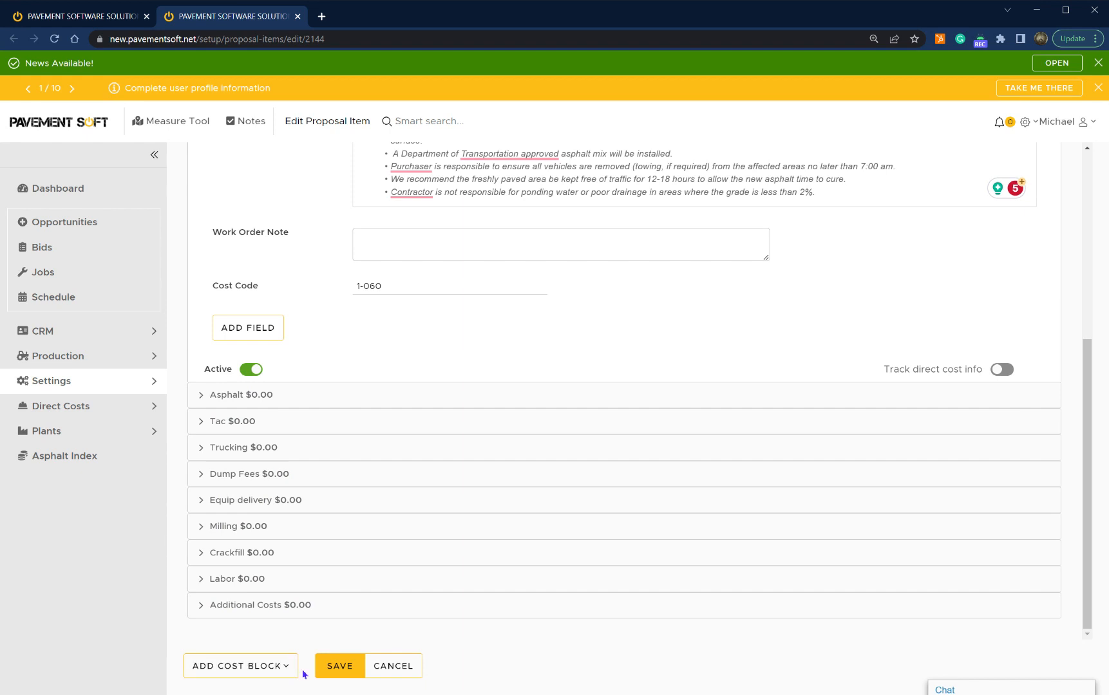
pyautogui.click(401, 675)
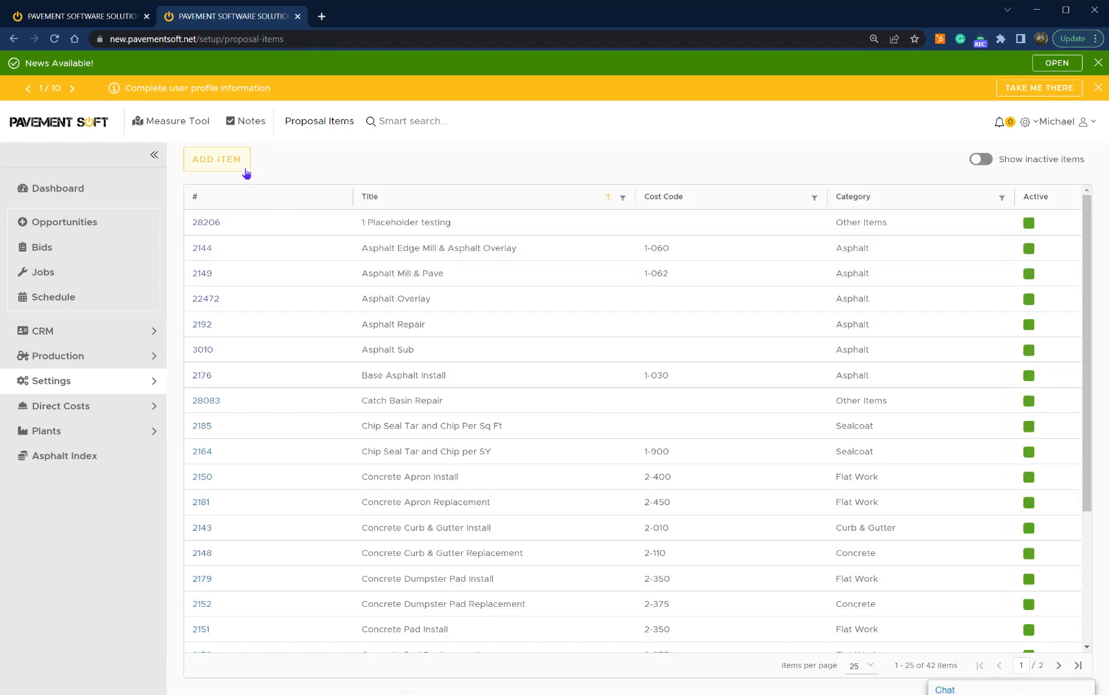
# Start a new proposal item in the Asphalt category with the title Overlay.
pyautogui.click(221, 163)
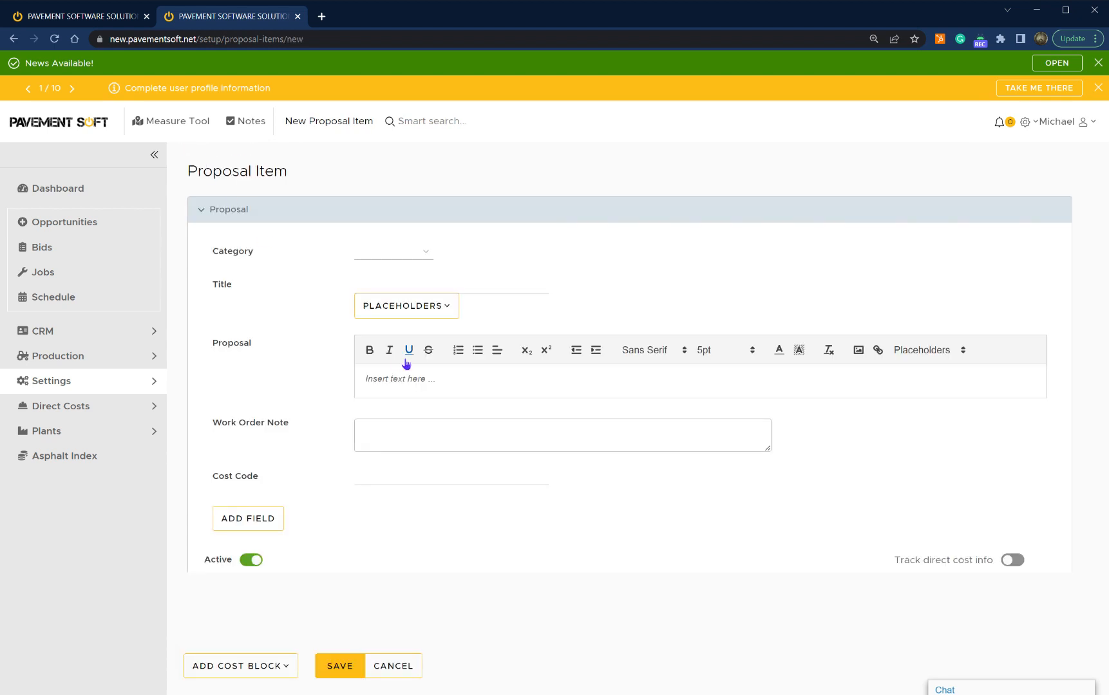
pyautogui.click(418, 256)
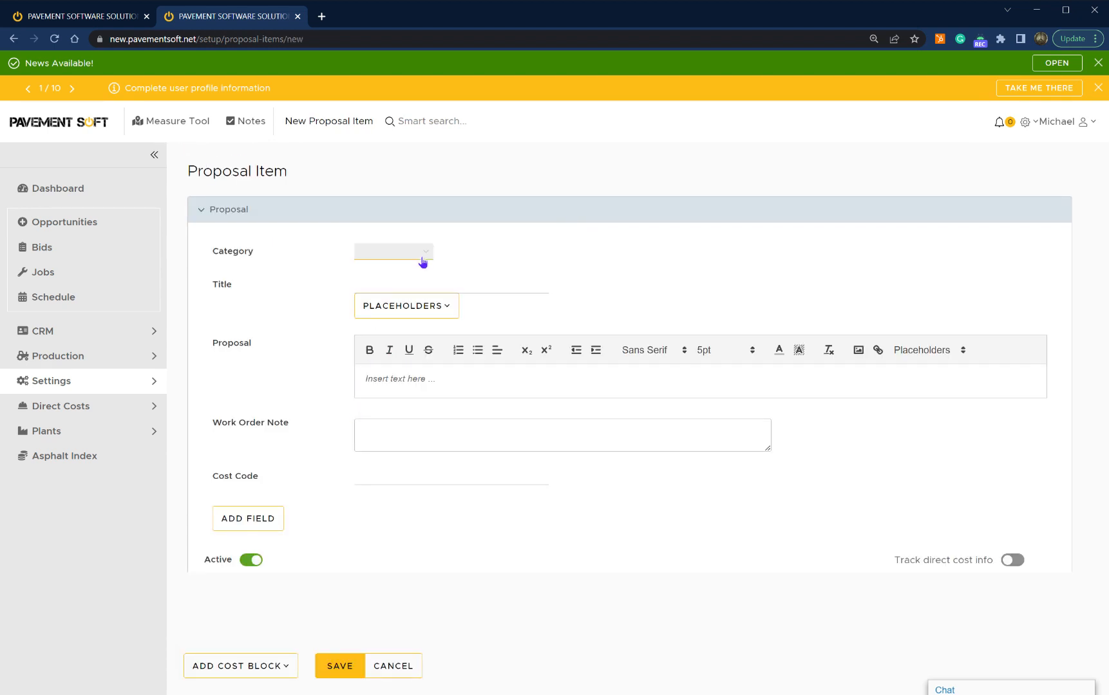
pyautogui.click(414, 387)
pyautogui.click(397, 289)
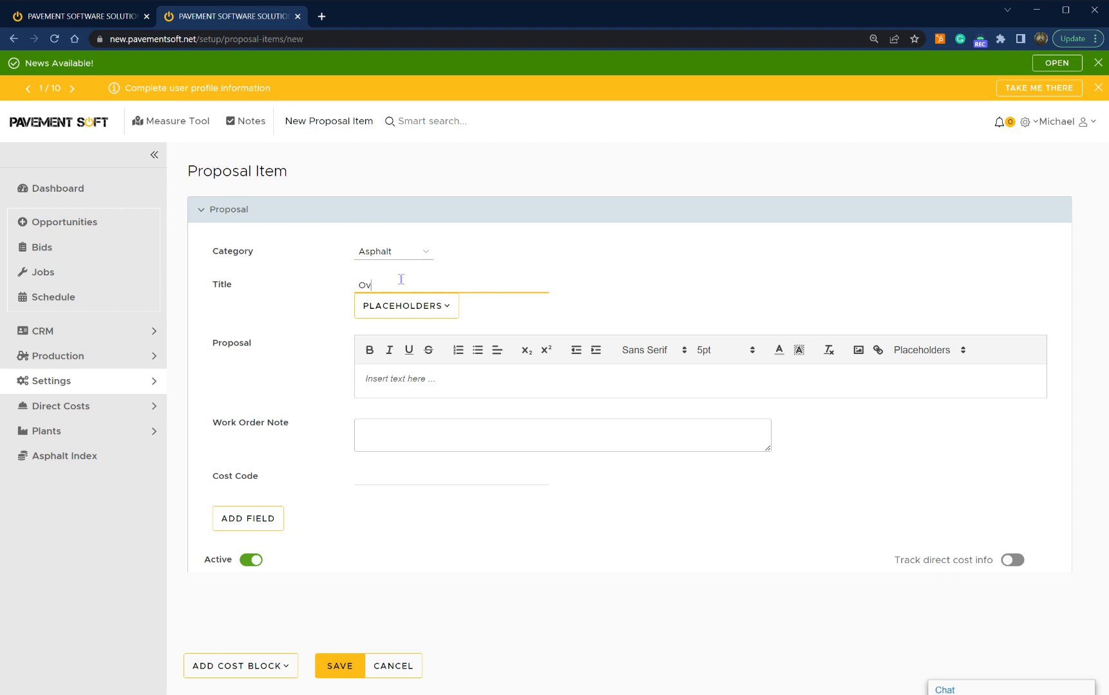
pyautogui.click(388, 379)
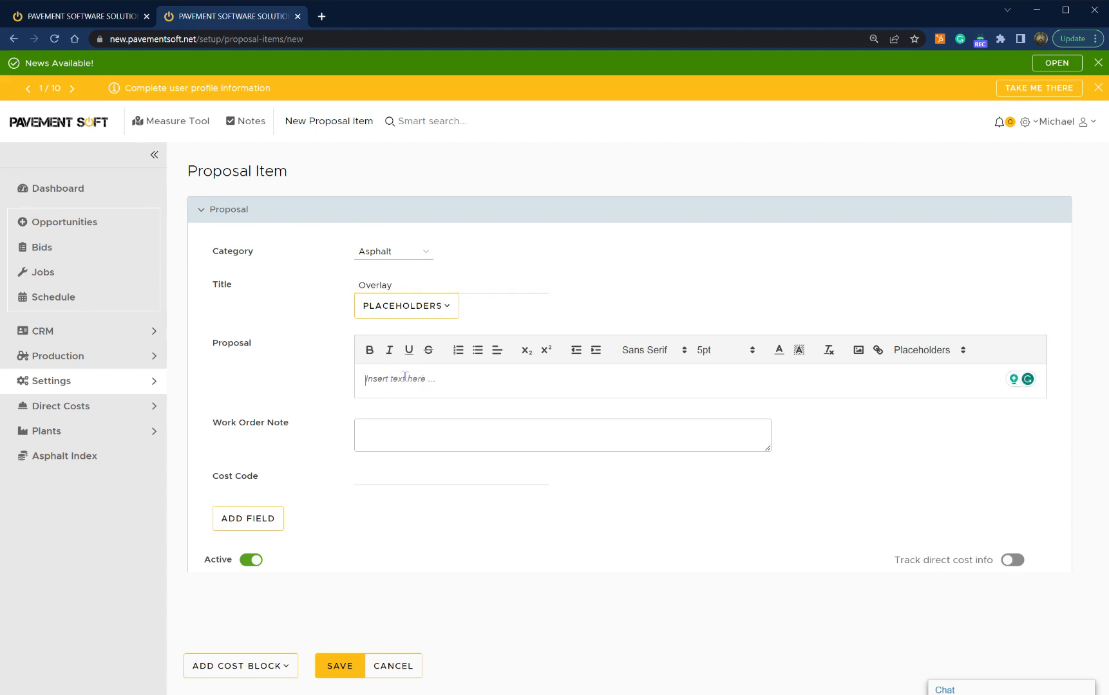
# Add Asphalt, Tac and Trucking cost blocks to the new proposal item.
pyautogui.click(286, 667)
pyautogui.click(216, 261)
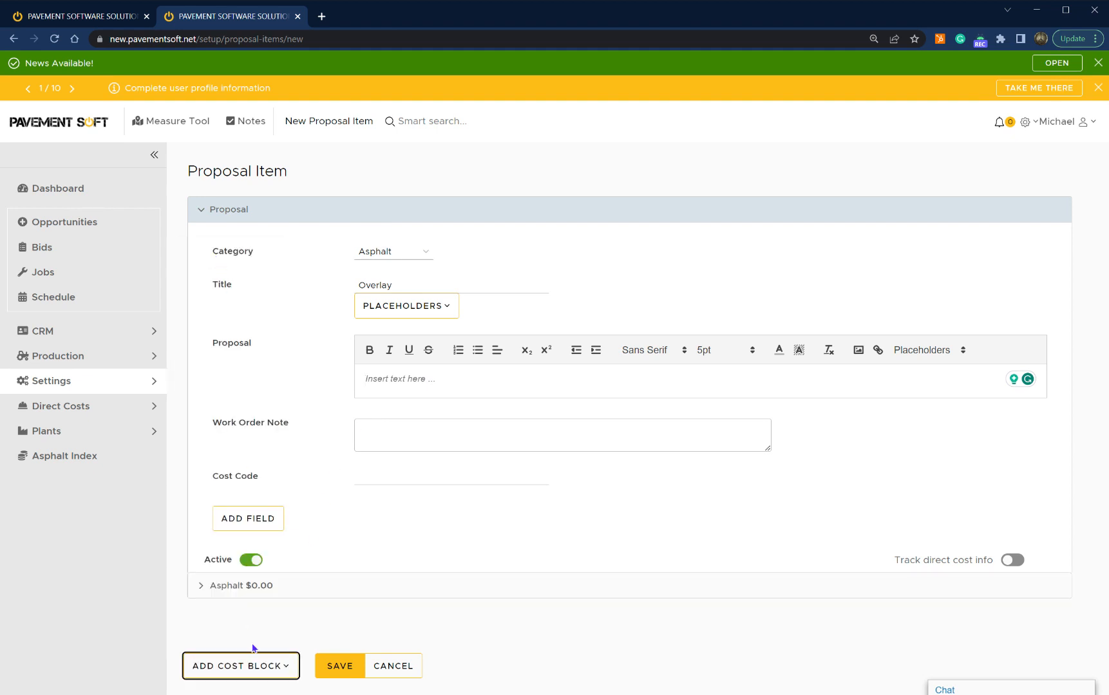
pyautogui.click(260, 666)
pyautogui.click(206, 279)
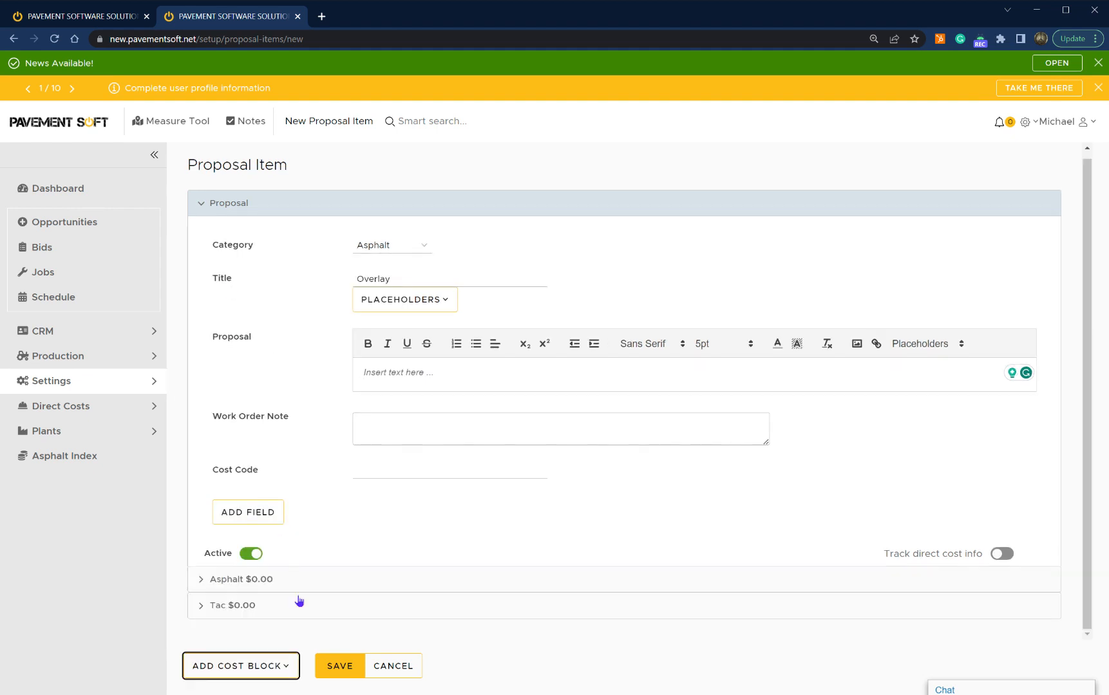
pyautogui.click(290, 665)
pyautogui.click(252, 297)
pyautogui.scroll(-1, 253, 301)
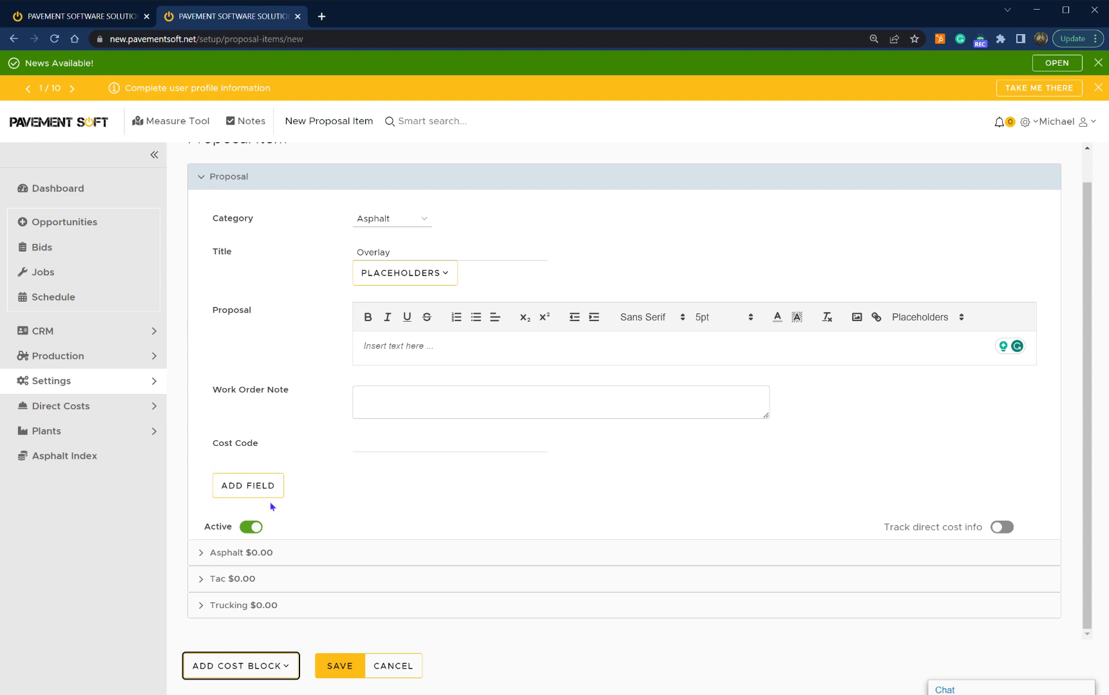
# Add a custom field named Days to the item and set its type to Number, leaving its value empty.
pyautogui.click(260, 487)
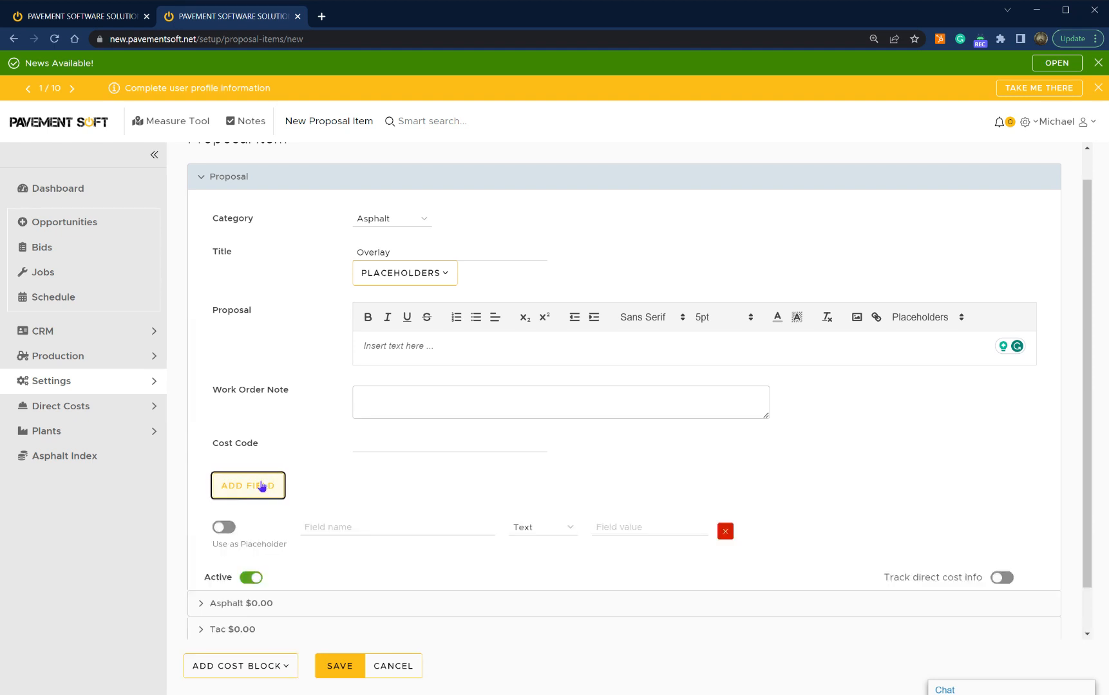
pyautogui.click(328, 526)
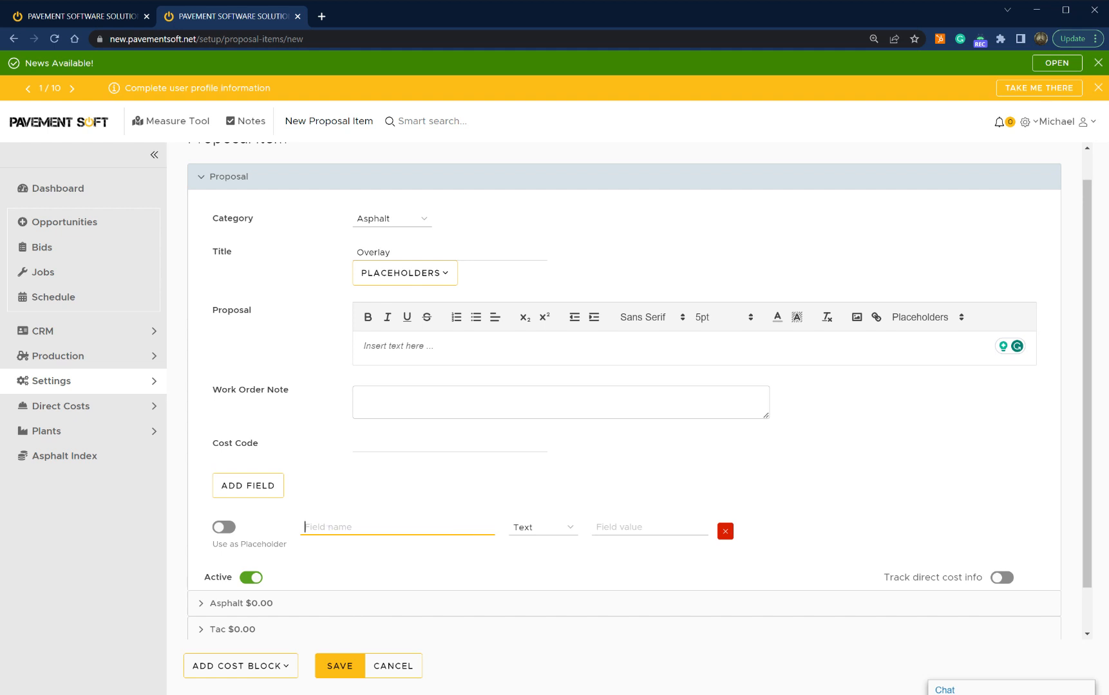
pyautogui.write('Days')
pyautogui.click(555, 529)
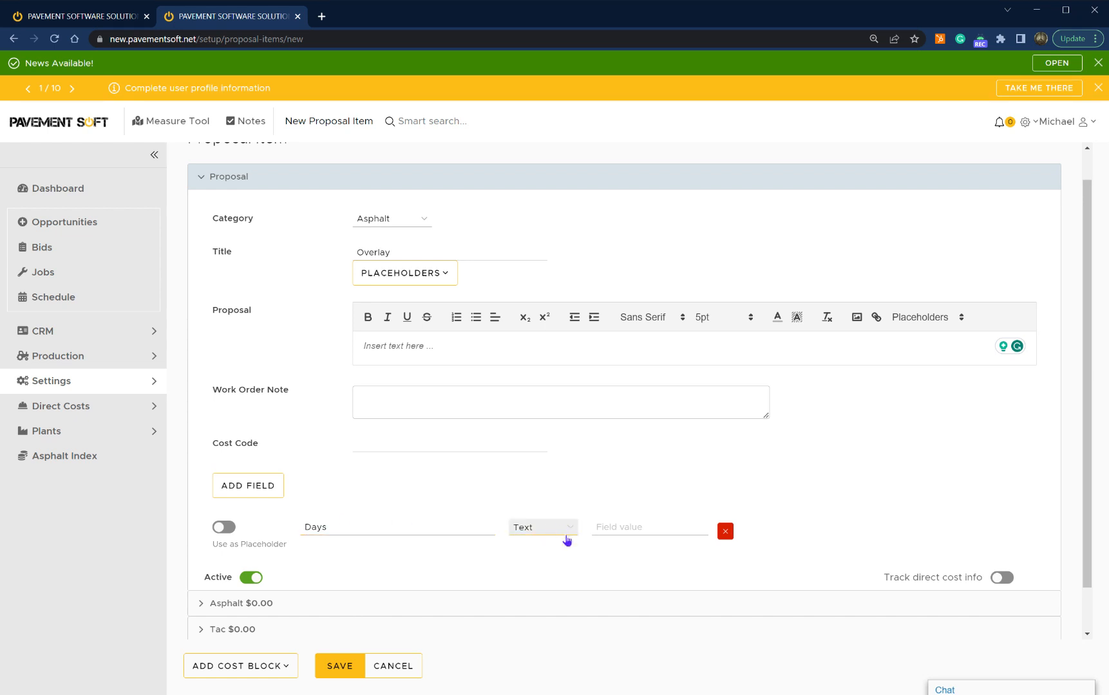
pyautogui.click(624, 526)
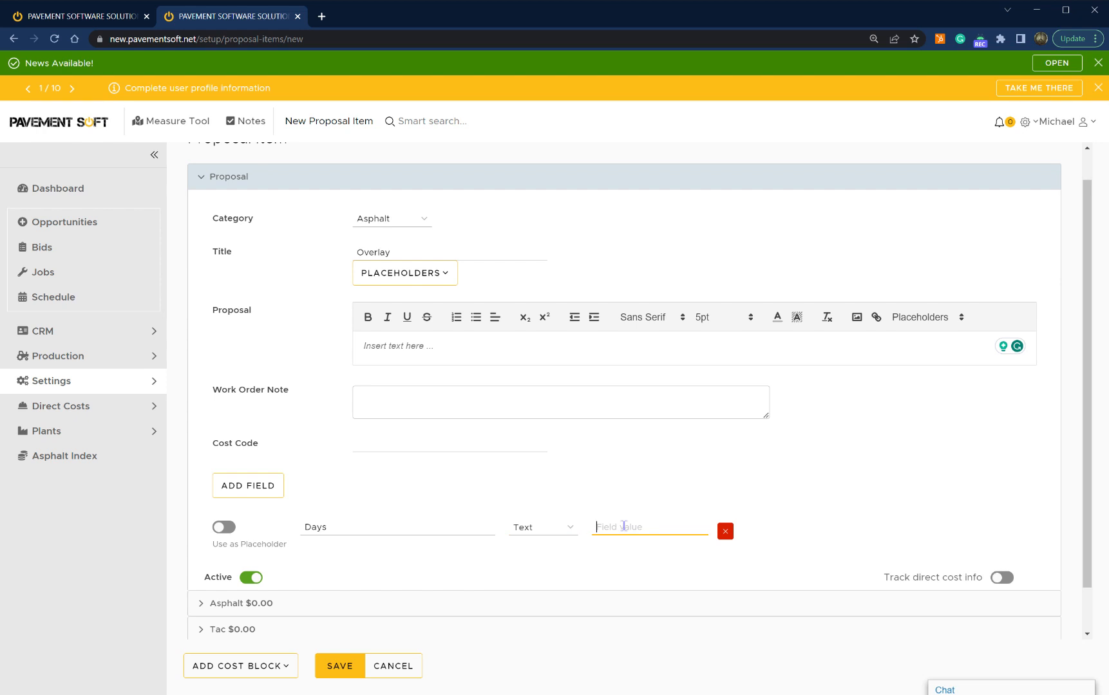
pyautogui.click(562, 531)
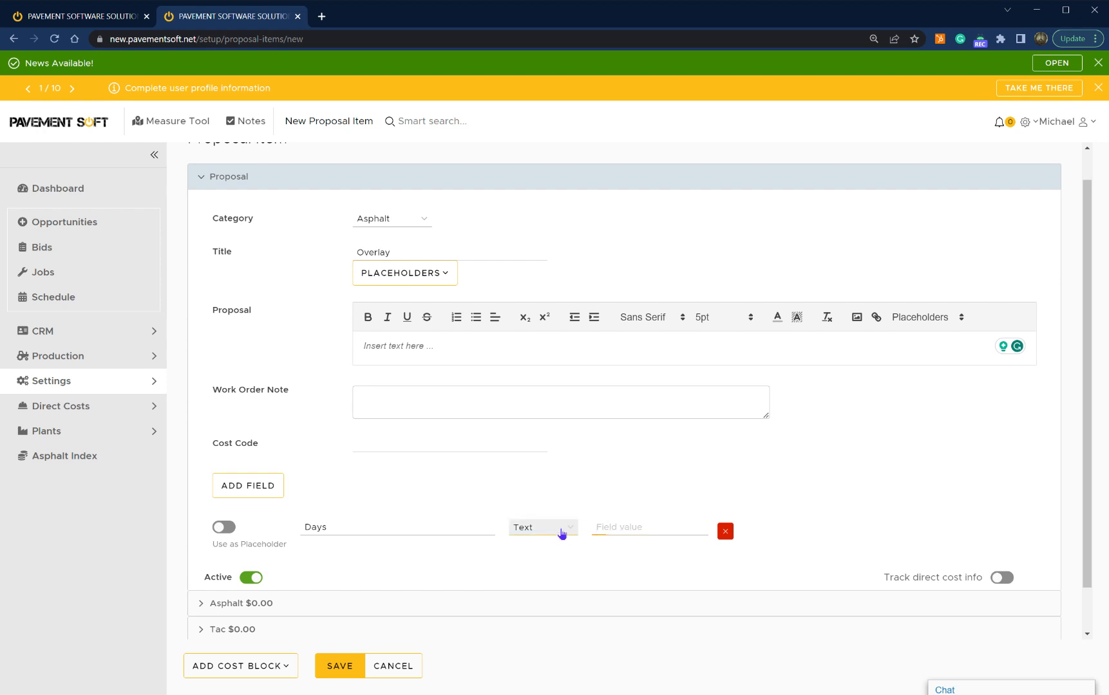
pyautogui.press('Down')
pyautogui.click(617, 524)
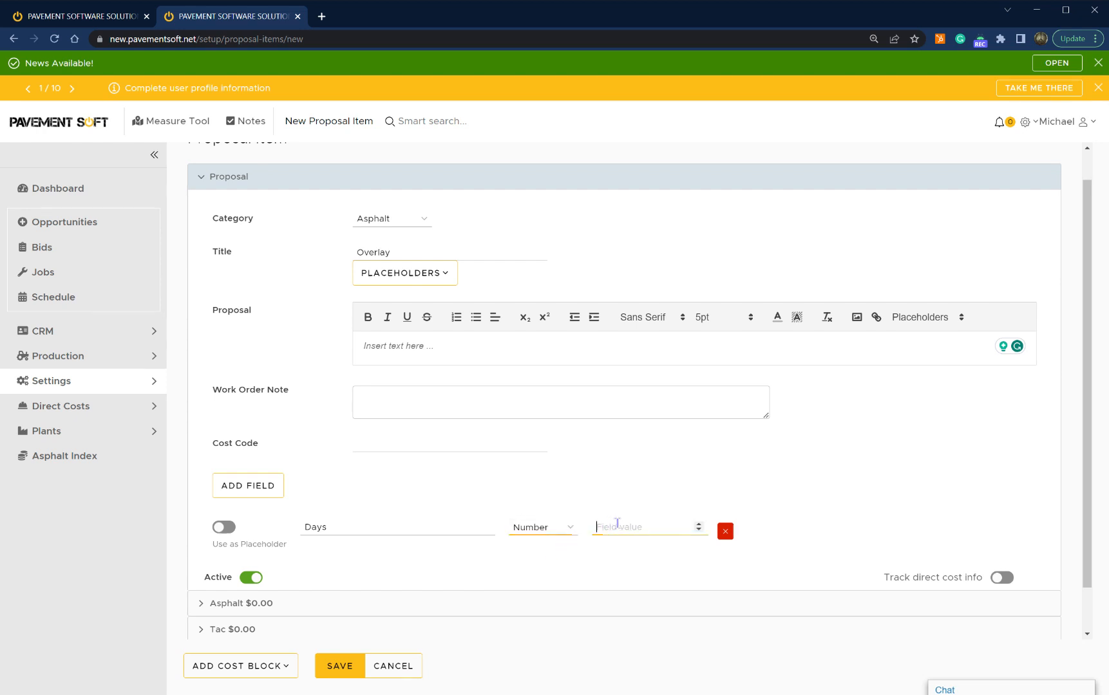
pyautogui.write('1')
pyautogui.press('BackSpace')
# Enable the Days field for use as a placeholder, checking the proposal text's placeholder list before and after.
pyautogui.click(958, 320)
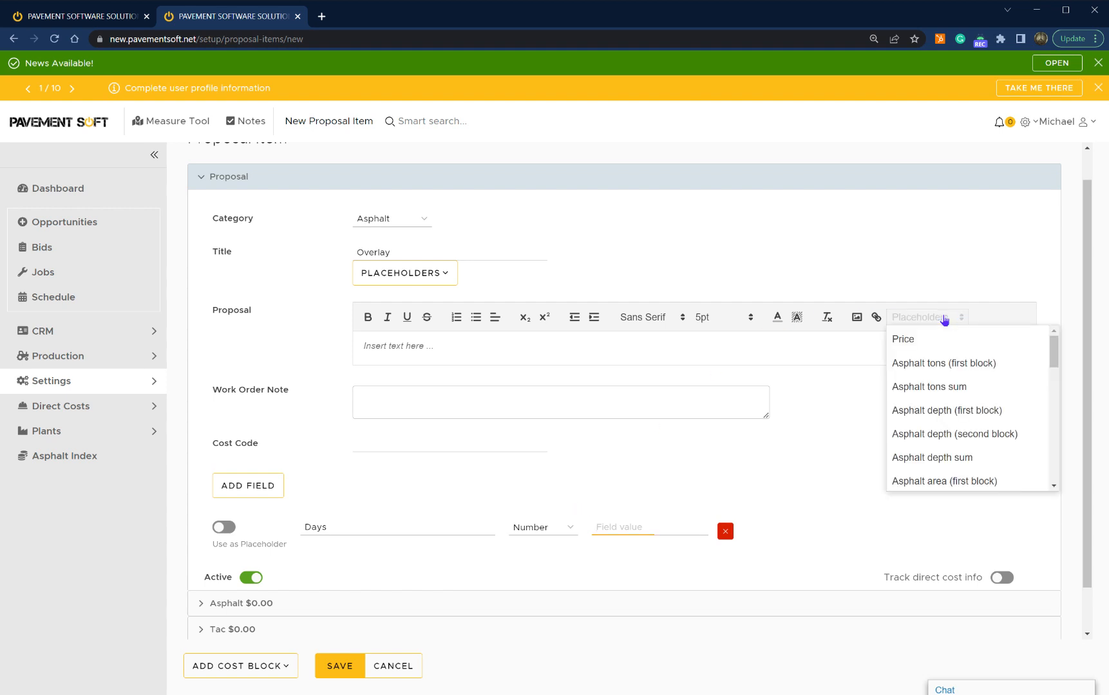
pyautogui.scroll(-10, 922, 412)
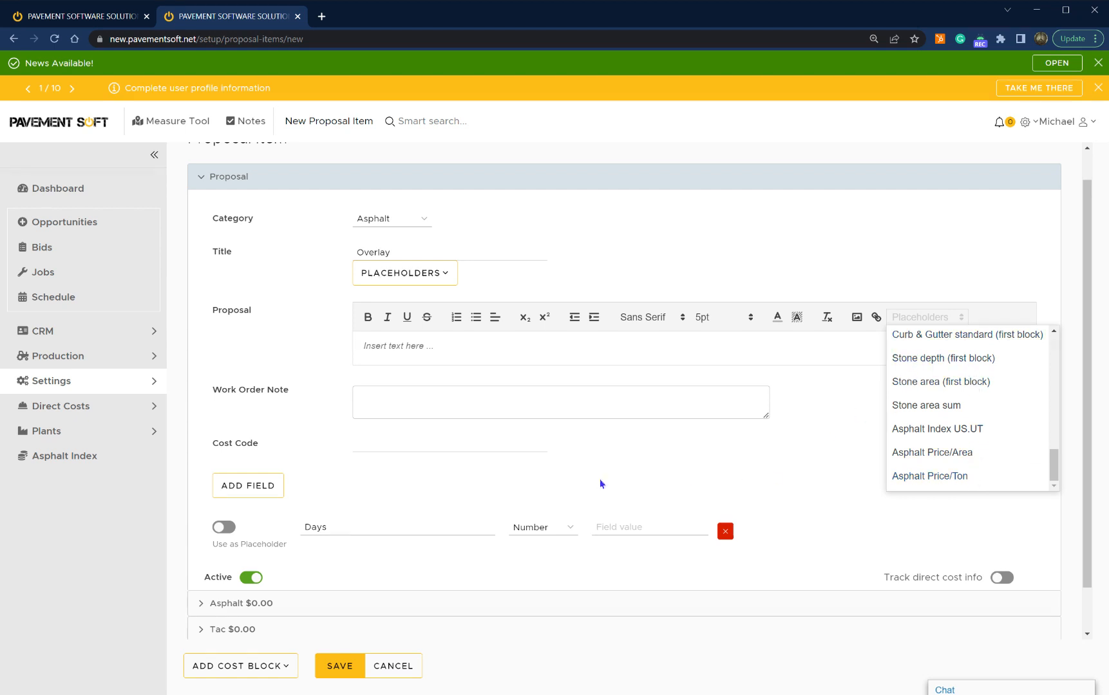
pyautogui.click(220, 528)
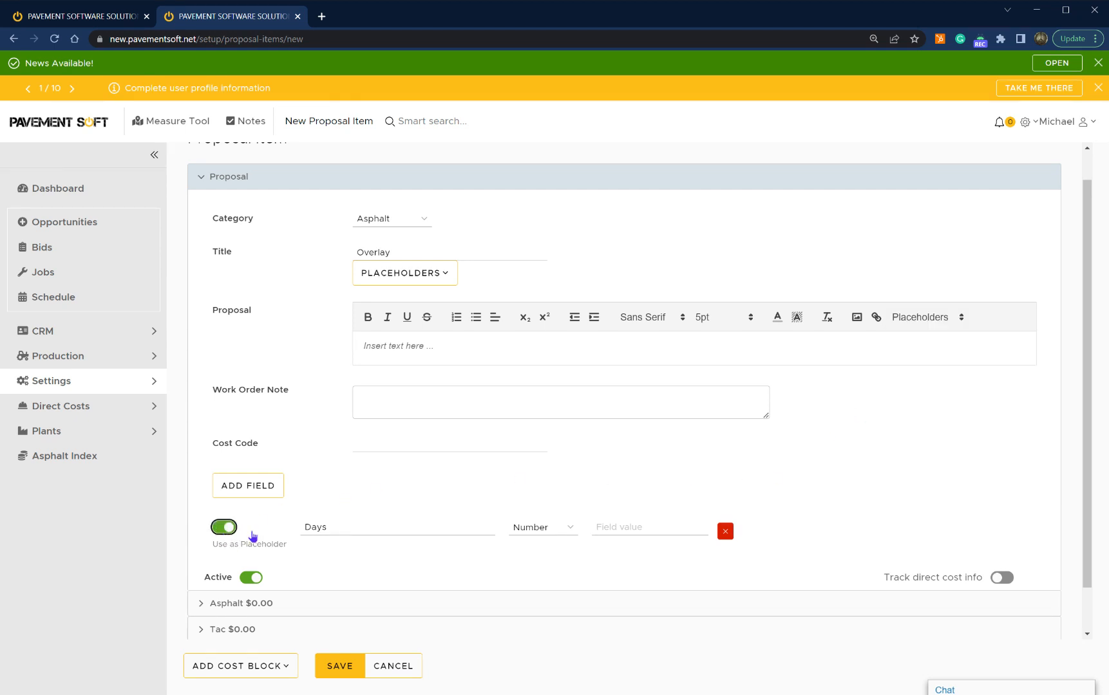
pyautogui.click(913, 329)
pyautogui.scroll(-10, 936, 418)
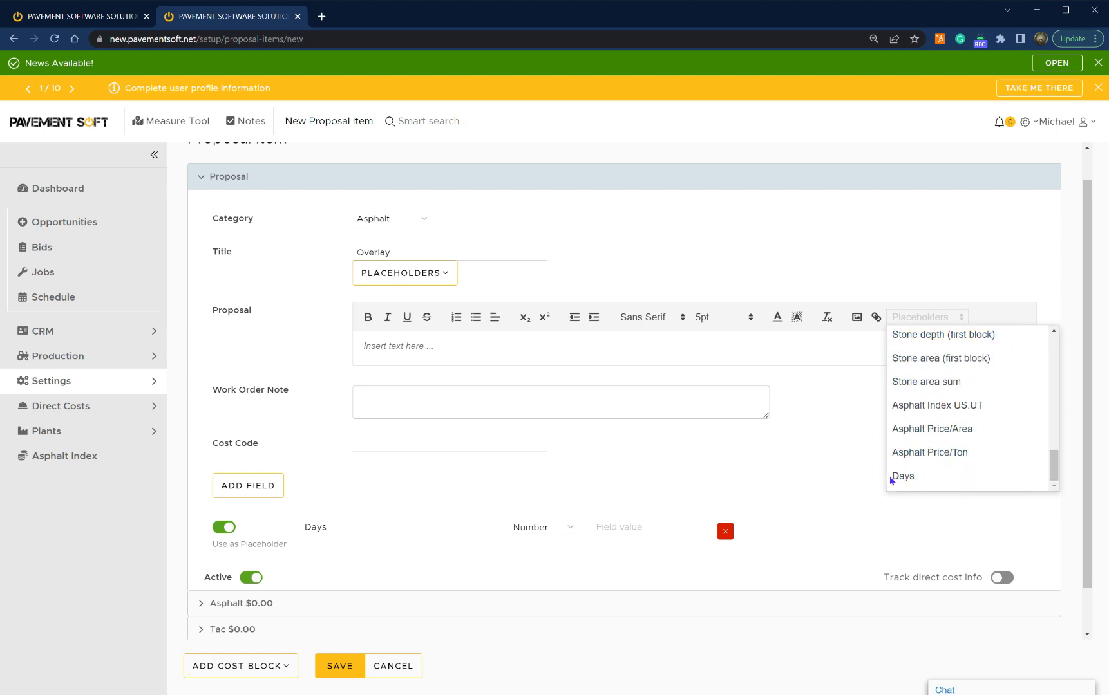
# Insert the Days placeholder into the proposal text and look over the placeholder list again.
pyautogui.click(377, 340)
pyautogui.click(920, 316)
pyautogui.click(913, 478)
pyautogui.tripleClick(380, 348)
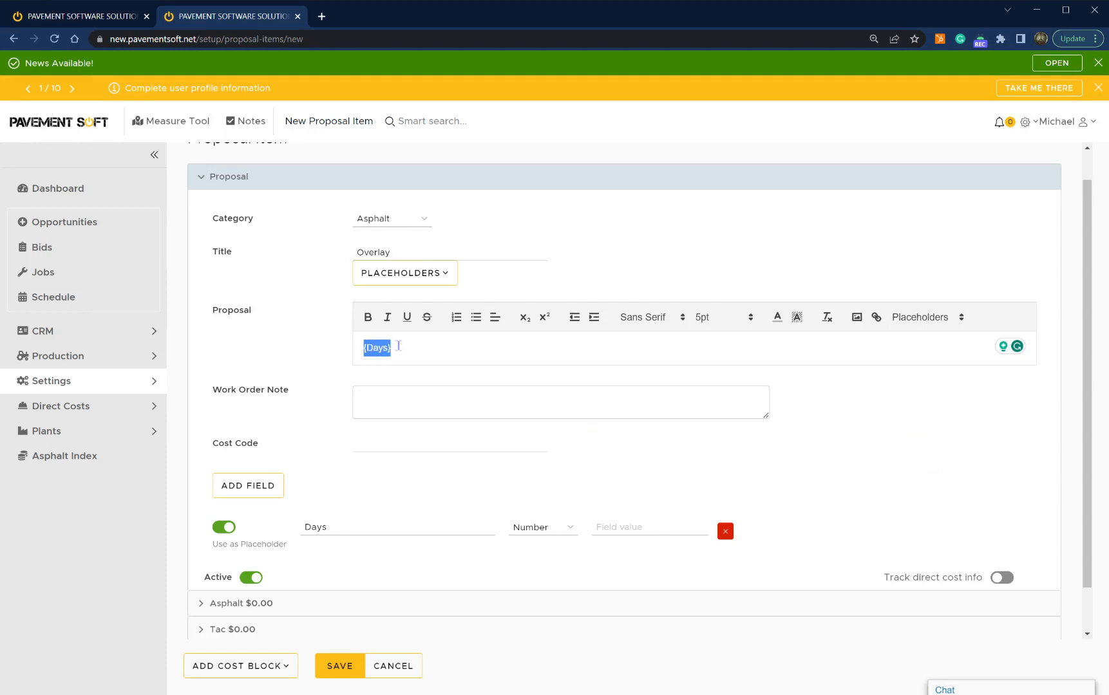
pyautogui.click(418, 351)
pyautogui.click(920, 318)
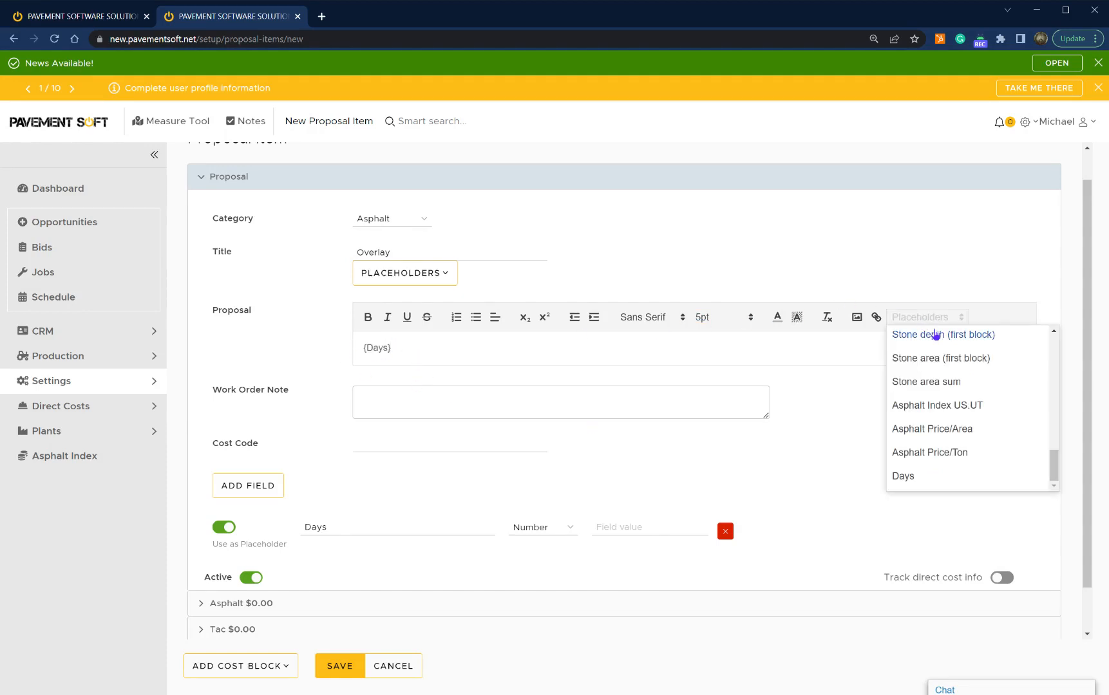
pyautogui.click(523, 484)
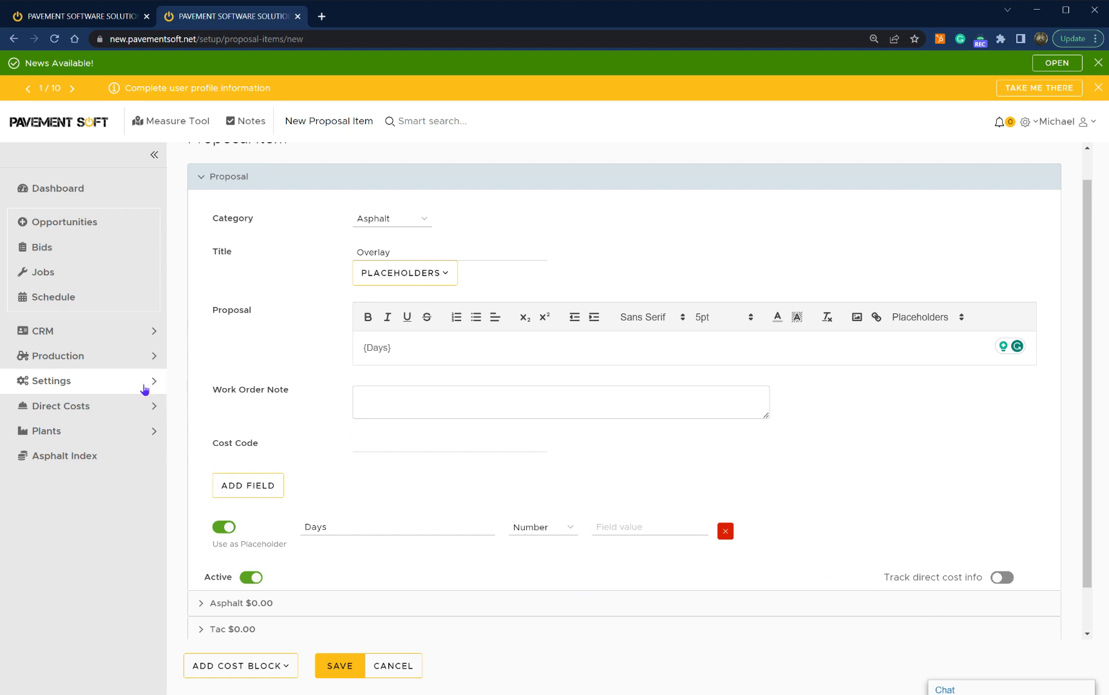
# Examine the Direct Costs categories alongside the fields of the item's Tac block, and discard the new item.
pyautogui.click(147, 407)
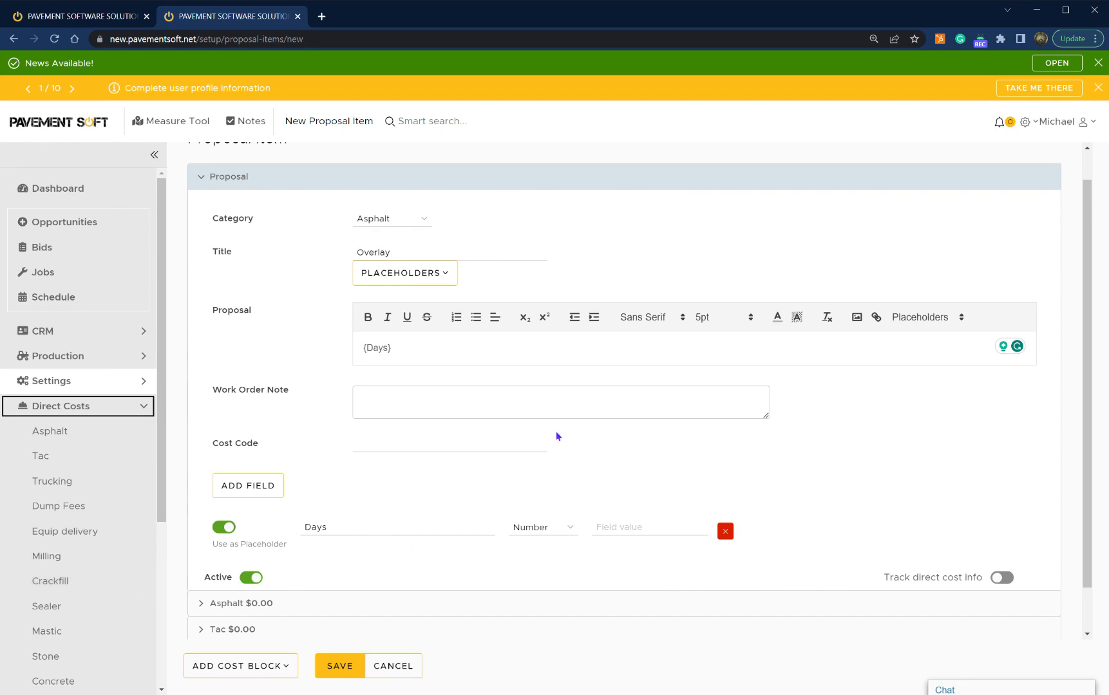
pyautogui.scroll(-1, 517, 428)
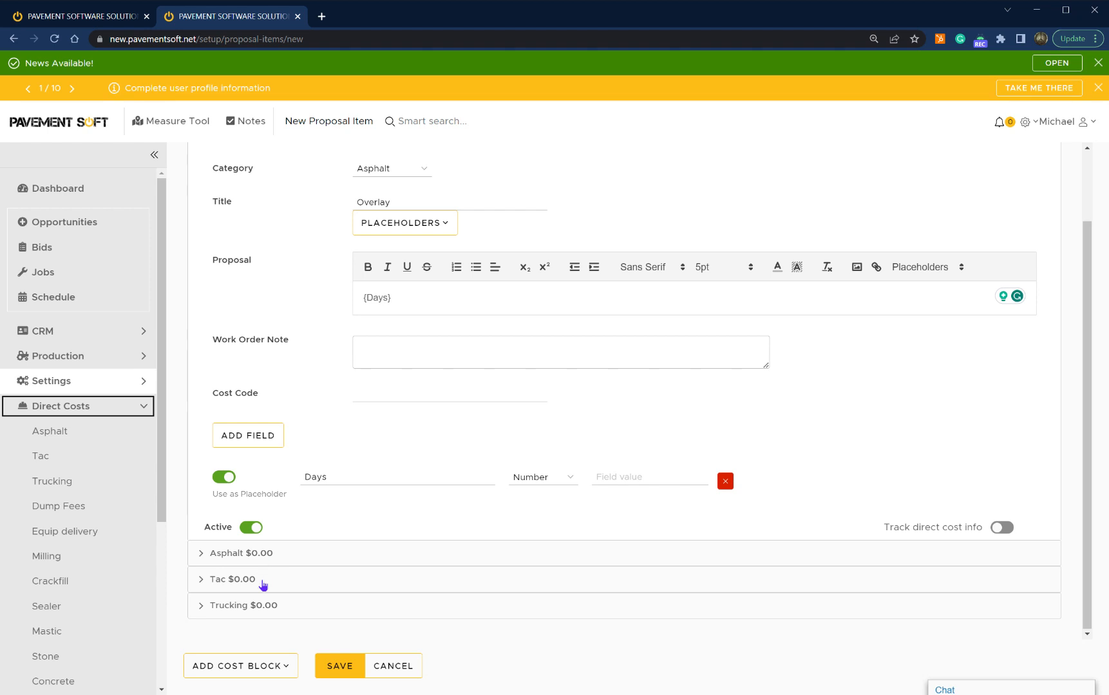
pyautogui.click(233, 579)
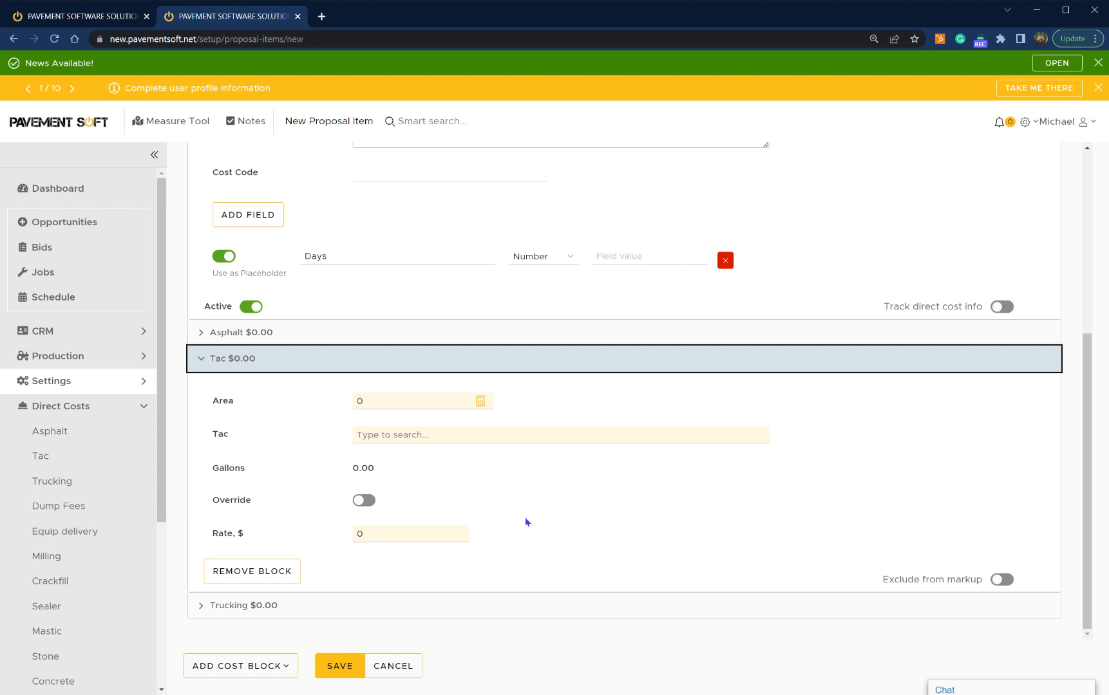
pyautogui.scroll(5, 474, 554)
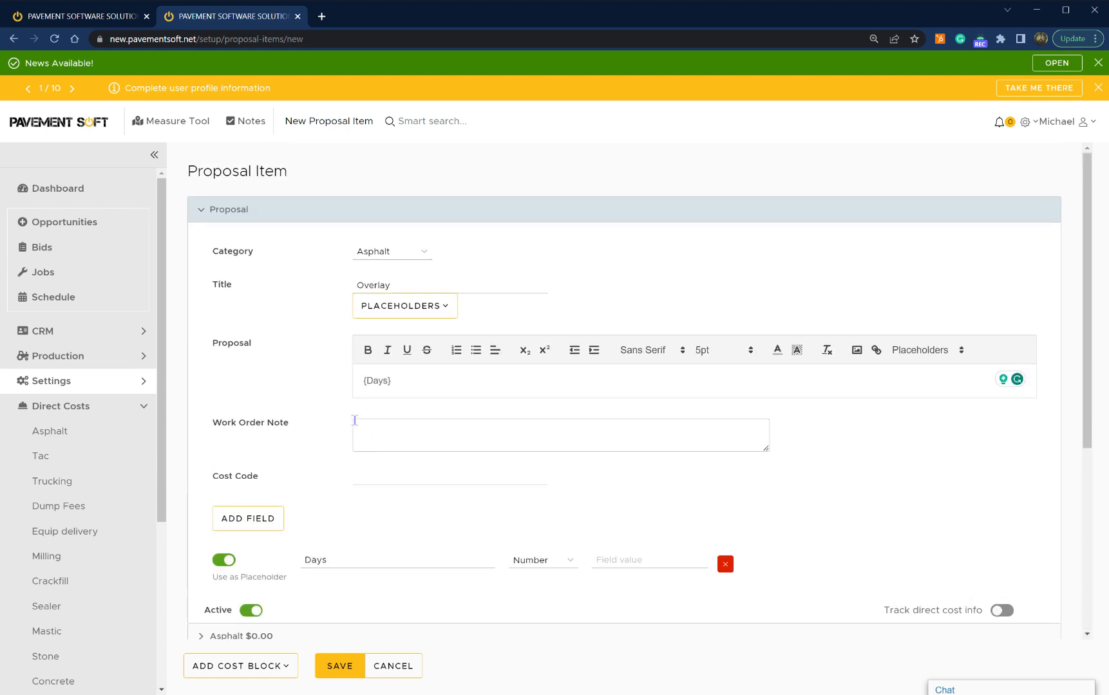
pyautogui.click(216, 215)
pyautogui.click(211, 257)
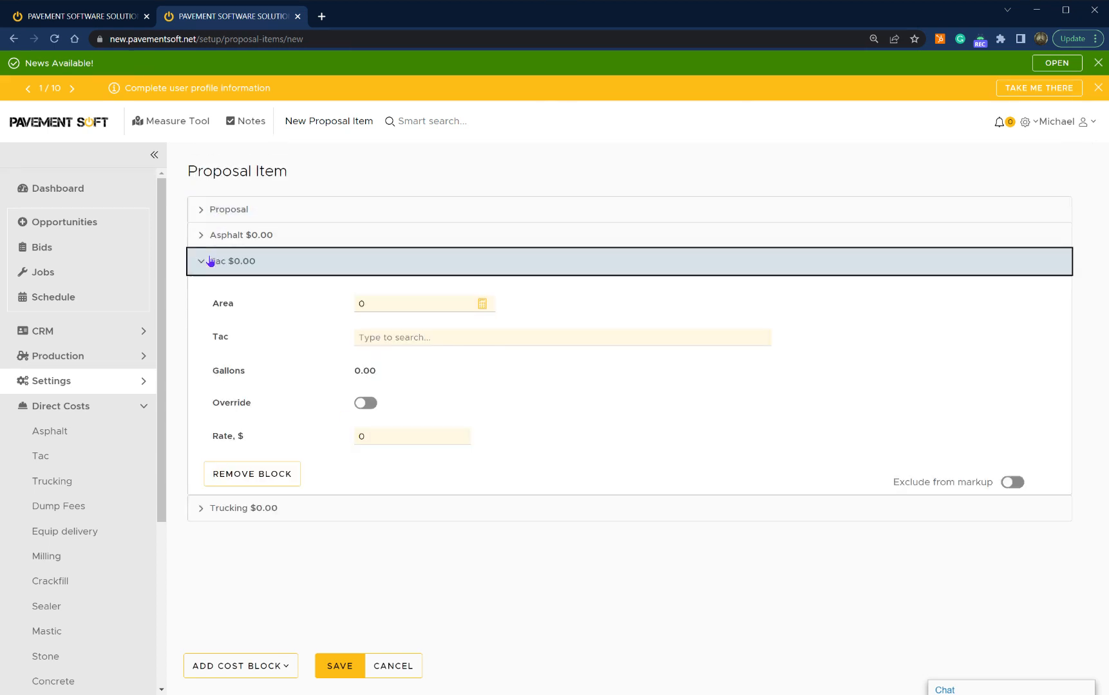
pyautogui.click(401, 669)
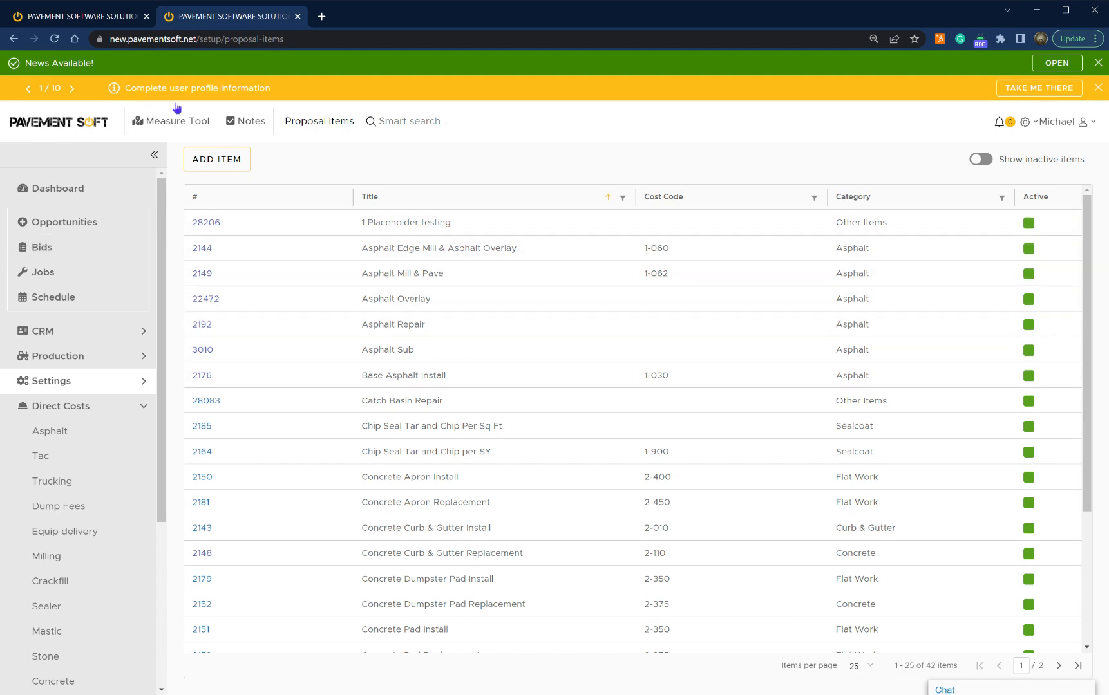
# Advance through the setup reminders to the last one, Modify Direct Costs.
pyautogui.click(72, 89)
pyautogui.click(72, 89)
pyautogui.click(72, 89)
pyautogui.click(72, 89)
pyautogui.click(72, 89)
pyautogui.click(72, 89)
pyautogui.click(72, 89)
pyautogui.click(72, 89)
pyautogui.click(72, 89)
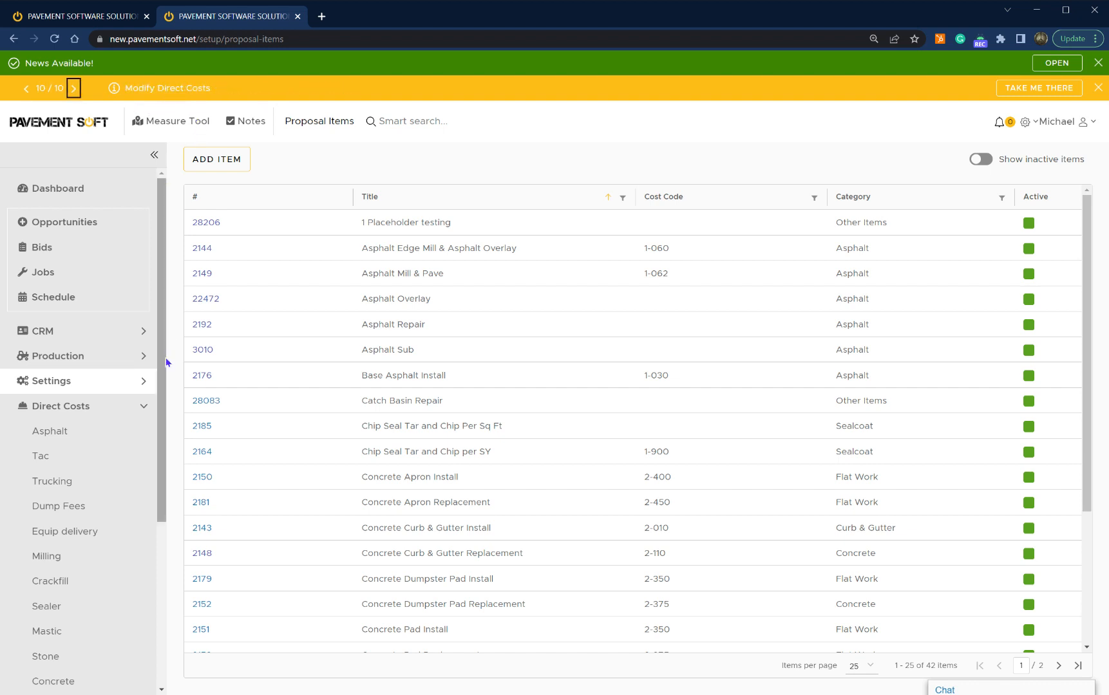
# Browse the Direct Costs categories, and switch to the other open Pavement Soft browser tab.
pyautogui.scroll(-4, 117, 460)
pyautogui.scroll(3, 112, 476)
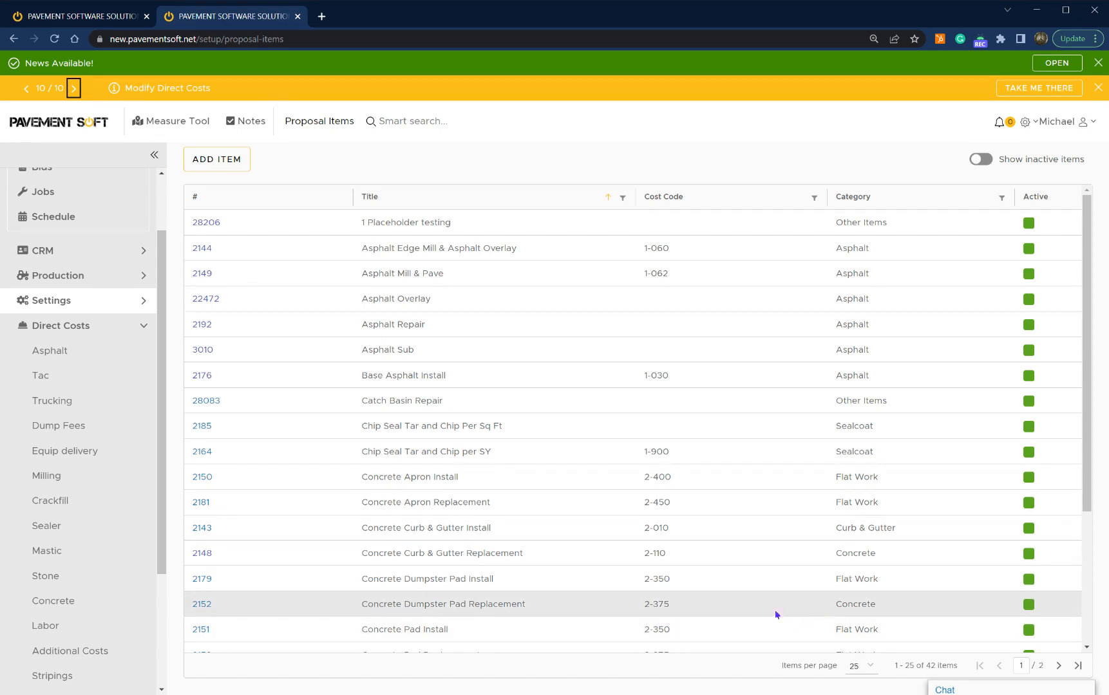
pyautogui.click(82, 17)
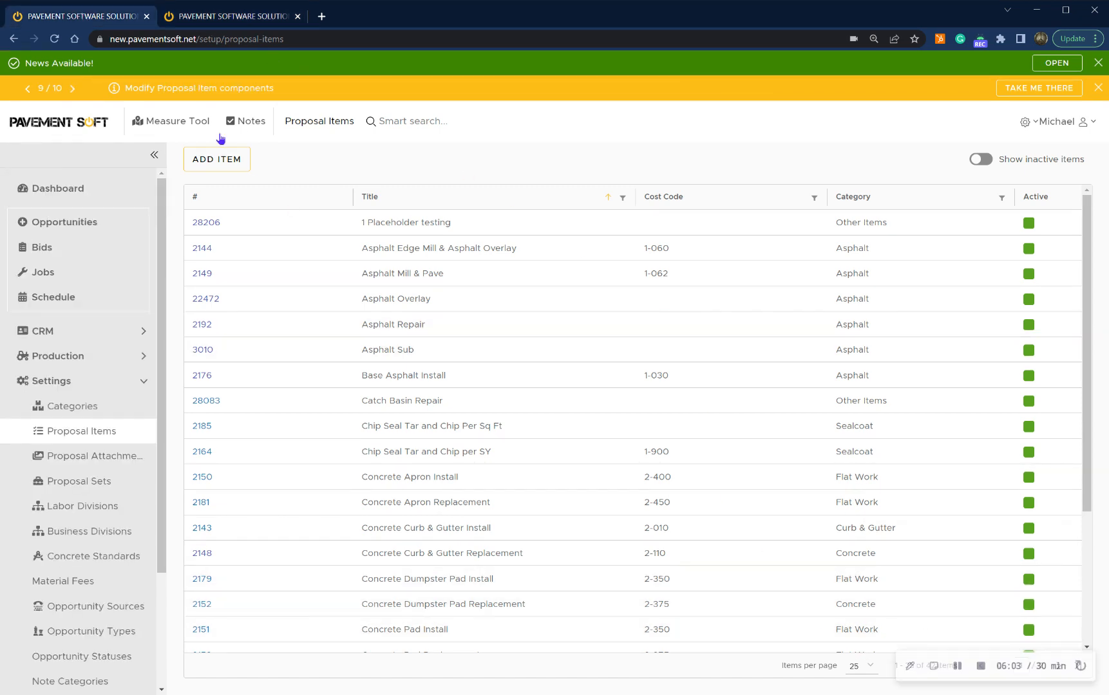